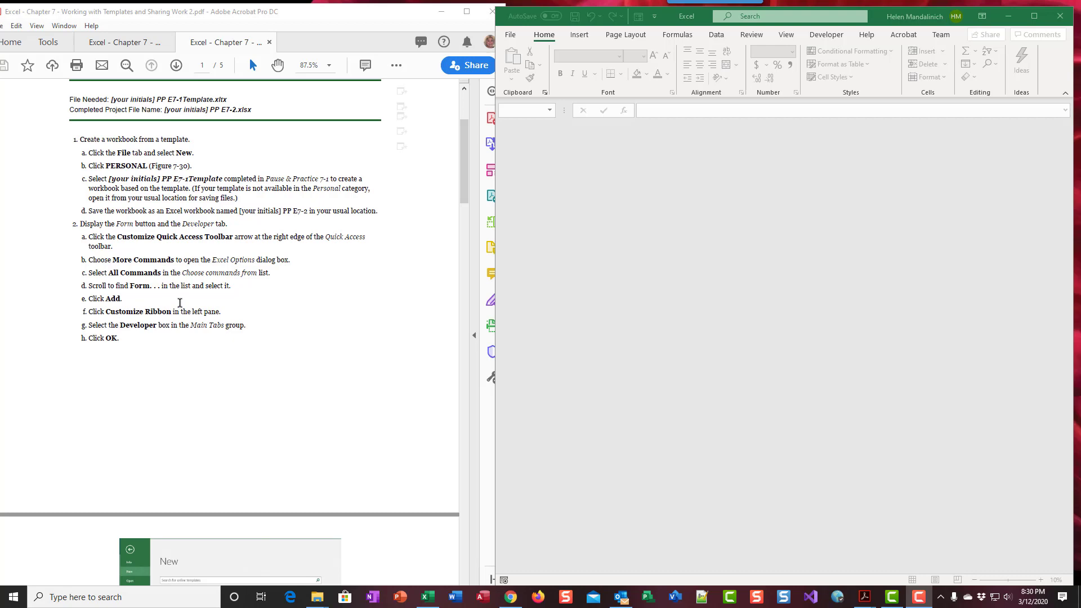
Create a new workbook from the personal template hjm PP E7-2
scroll(180, 302, "down", 2)
scroll(179, 302, "up", 4)
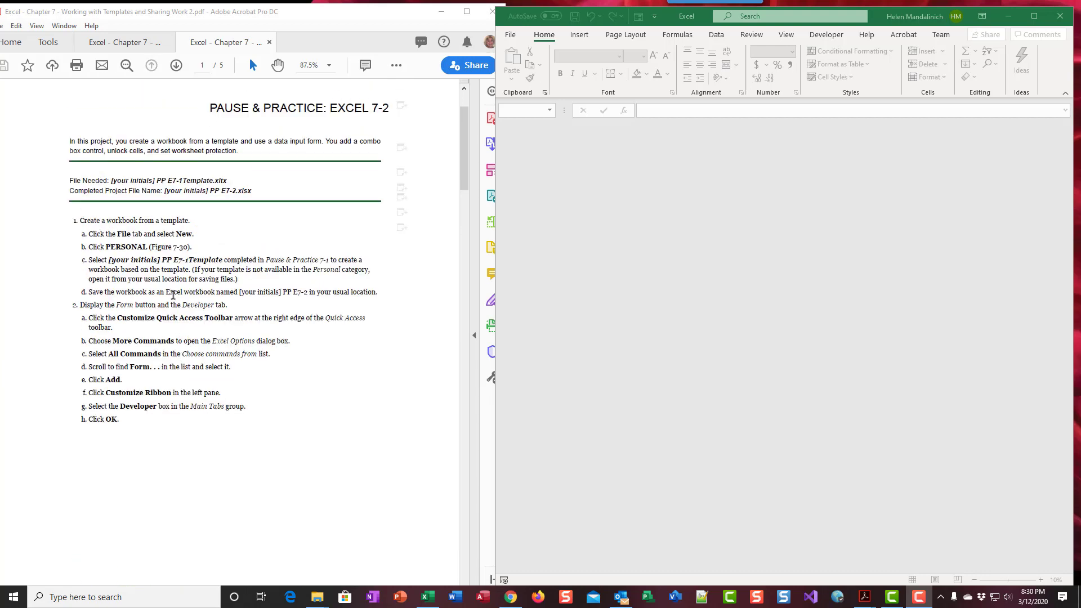
scroll(173, 294, "up", 1)
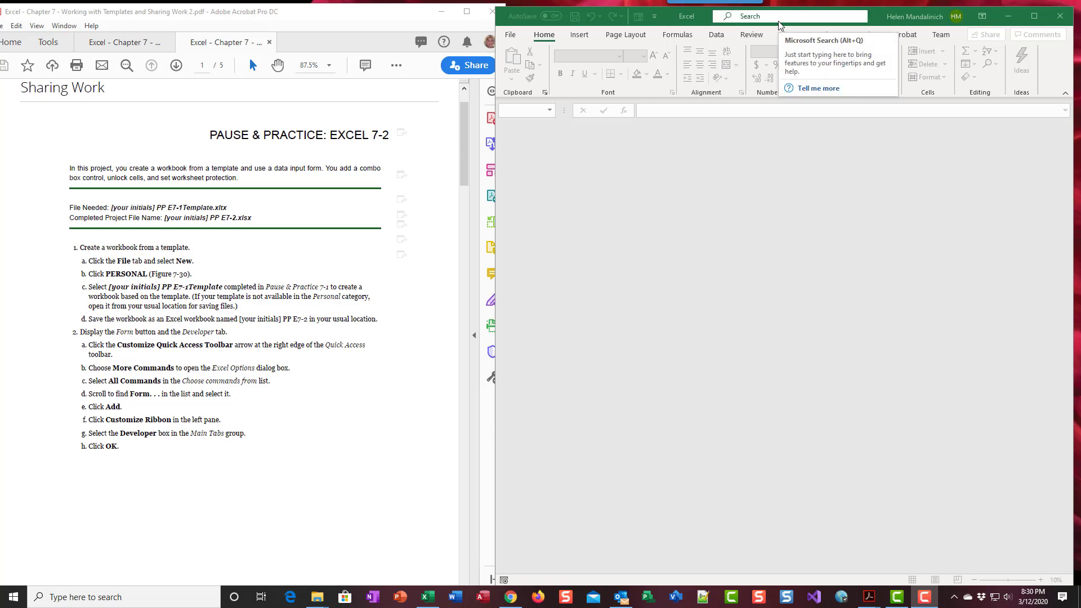
left_click(512, 36)
left_click(520, 86)
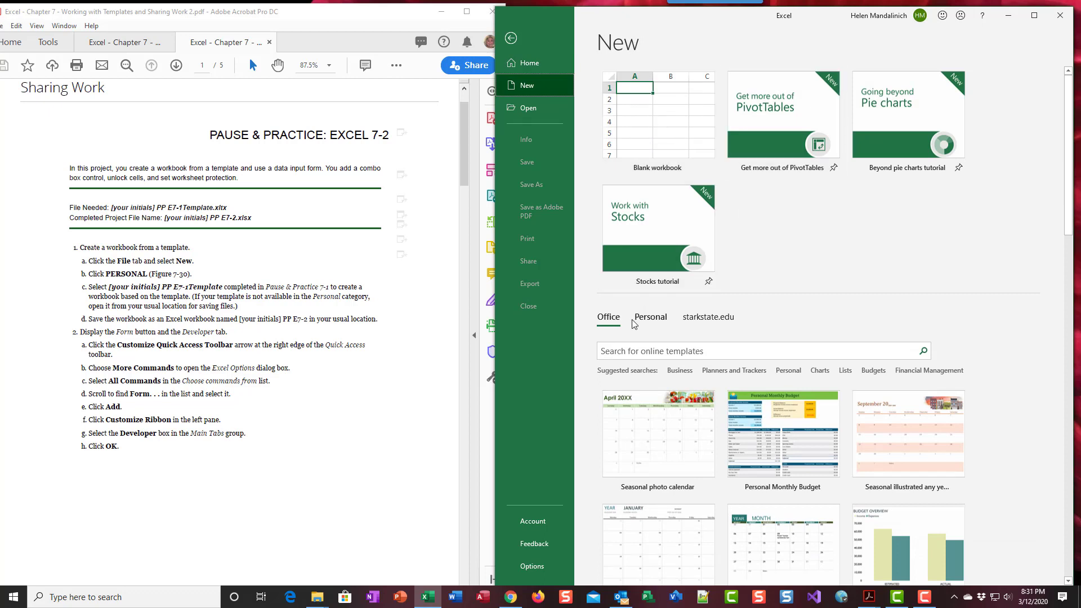
left_click(655, 323)
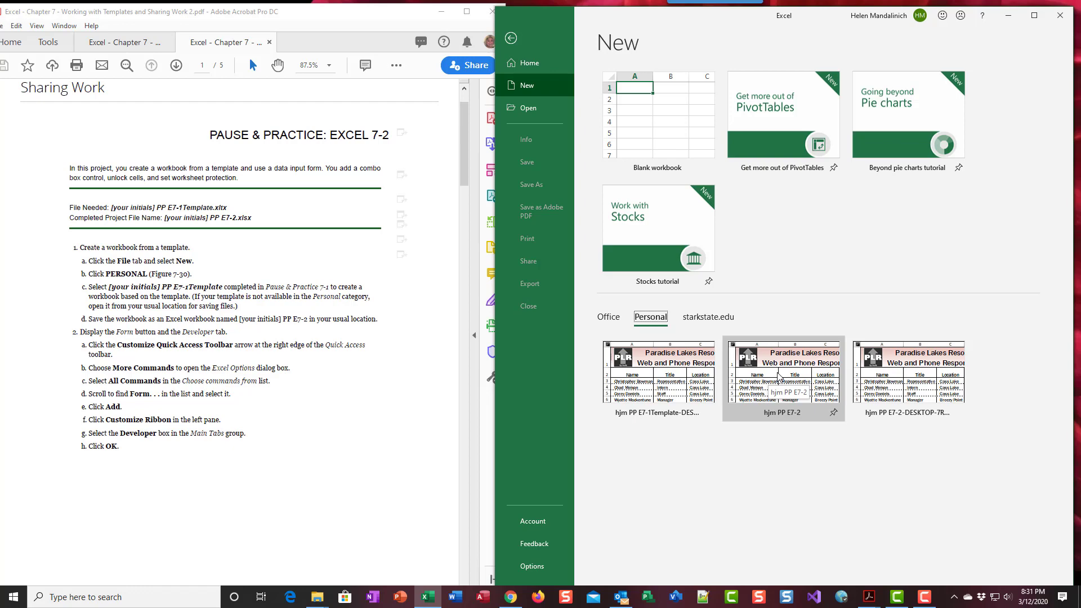
left_click(780, 376)
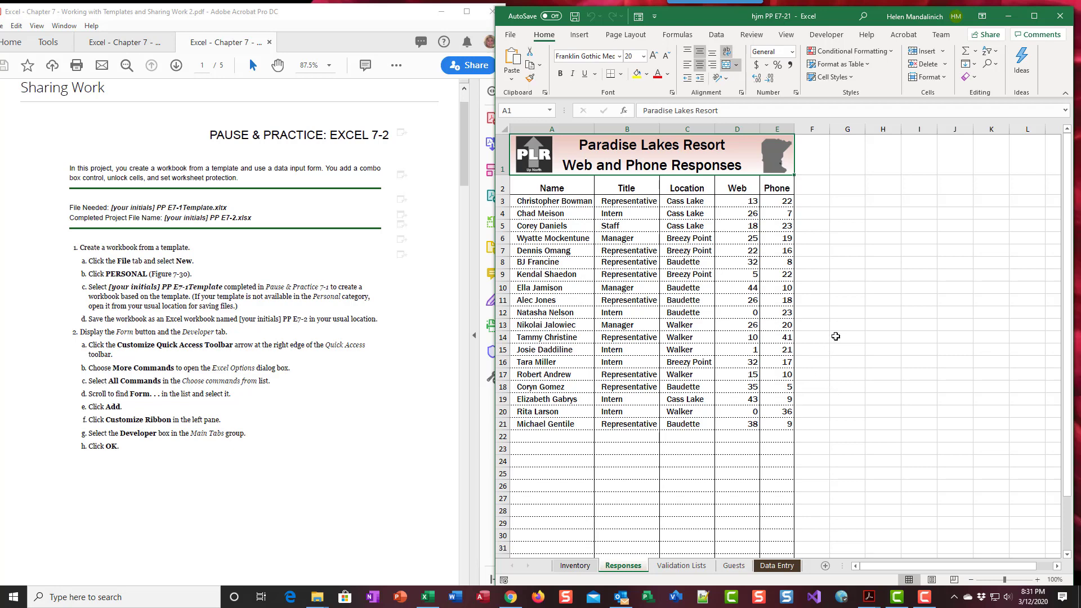
Save the workbook as an Excel workbook named hjm PP E7-2 in Documents, replacing the existing file
left_click(510, 36)
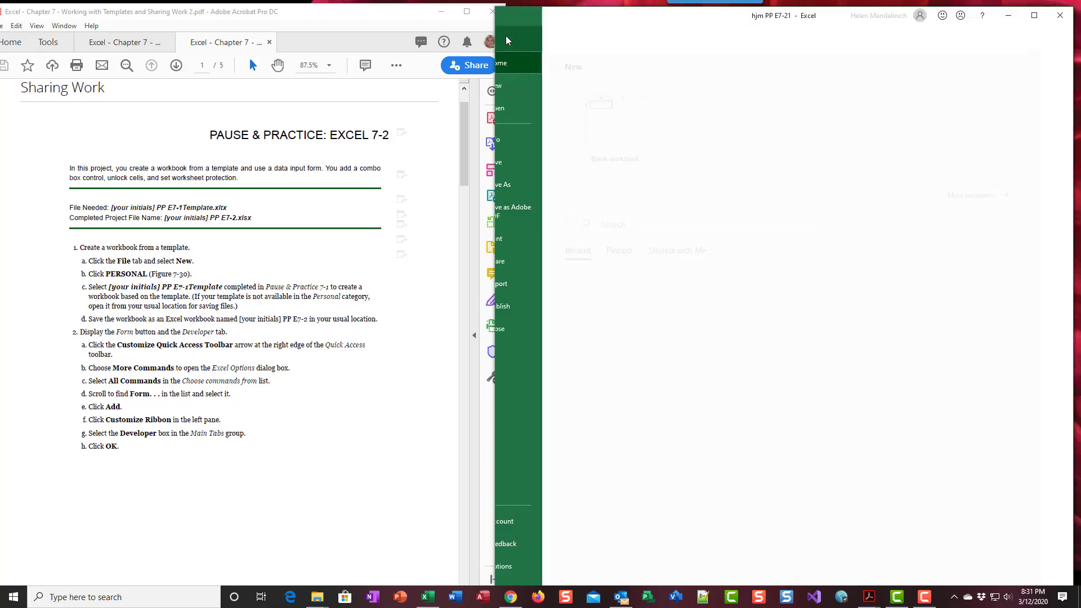
left_click(527, 161)
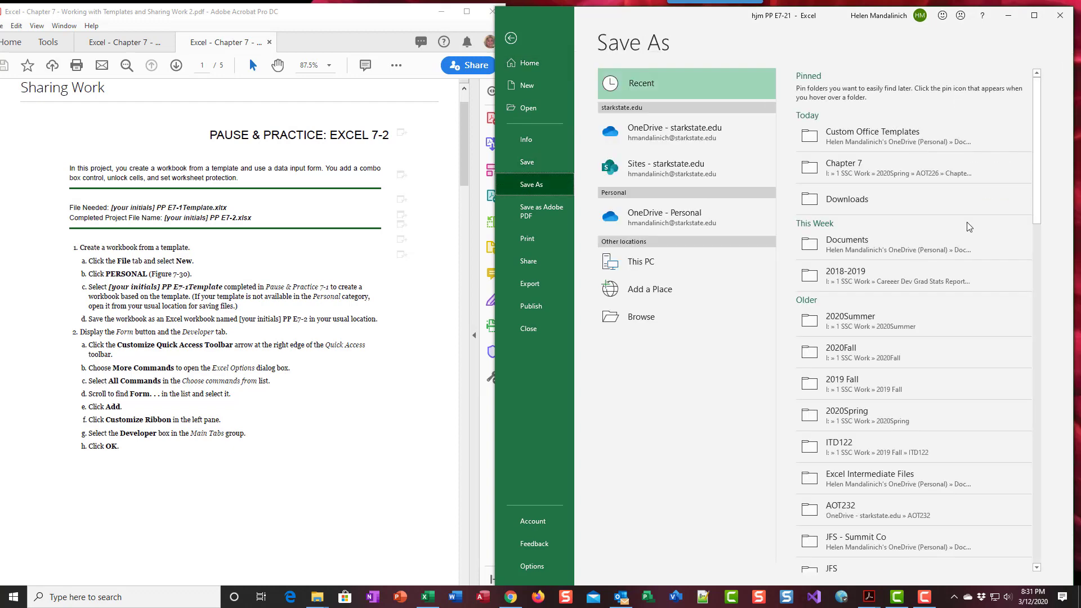
left_click(641, 319)
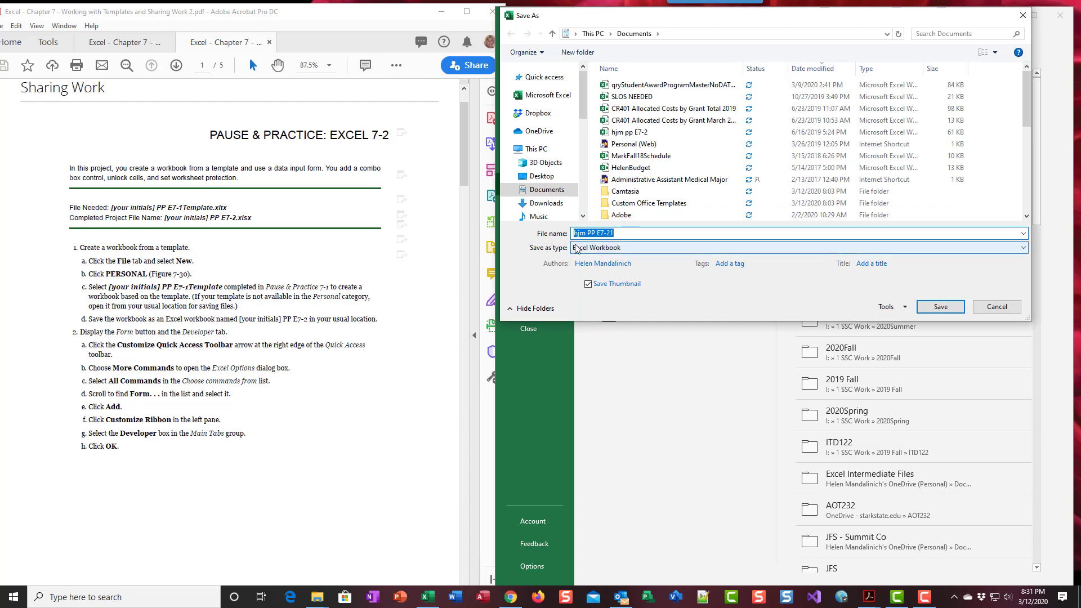
left_click(619, 233)
key("BackSpace")
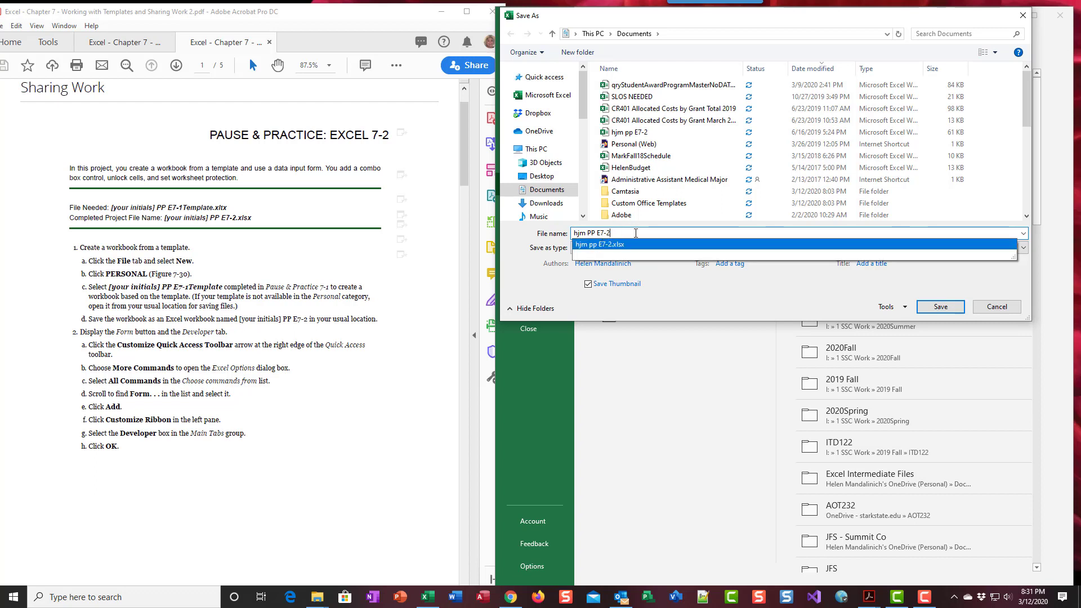
left_click(937, 308)
left_click(937, 309)
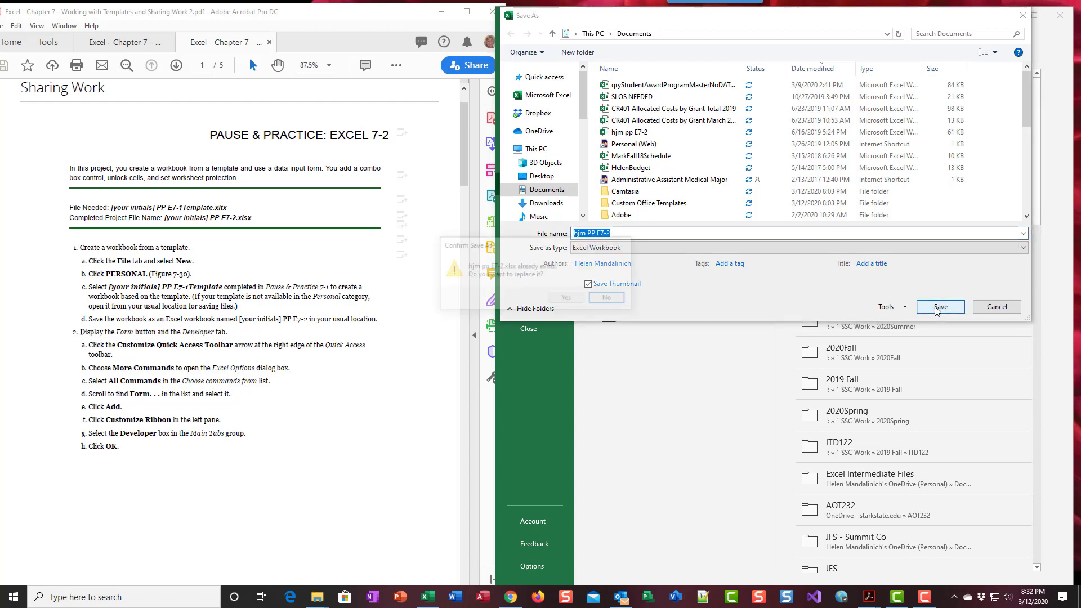
left_click(580, 299)
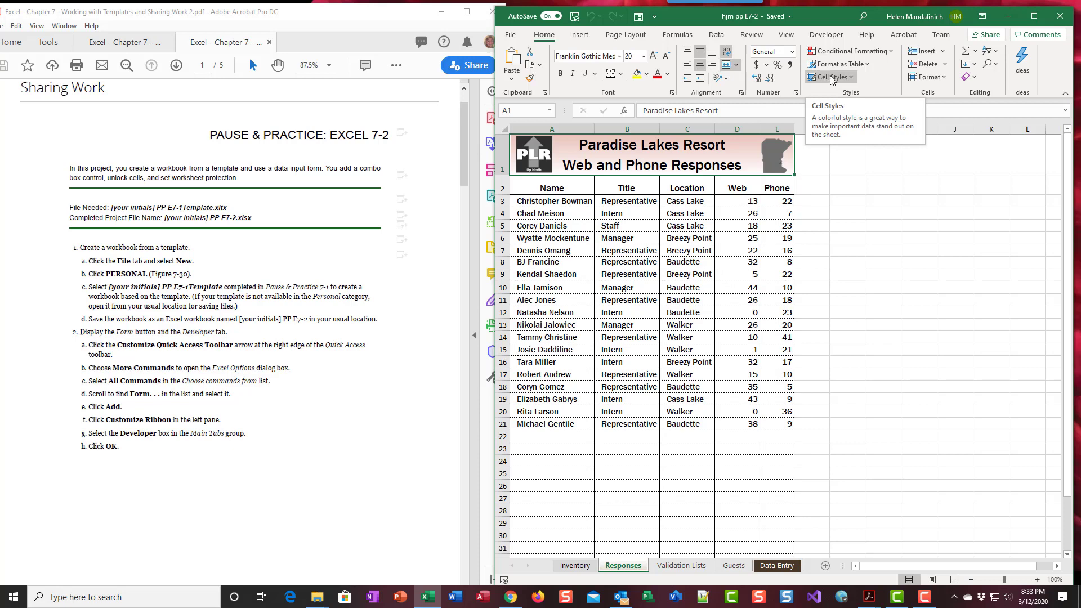
Open the Quick Access Toolbar customization options and remove the Form command from the toolbar
left_click(511, 36)
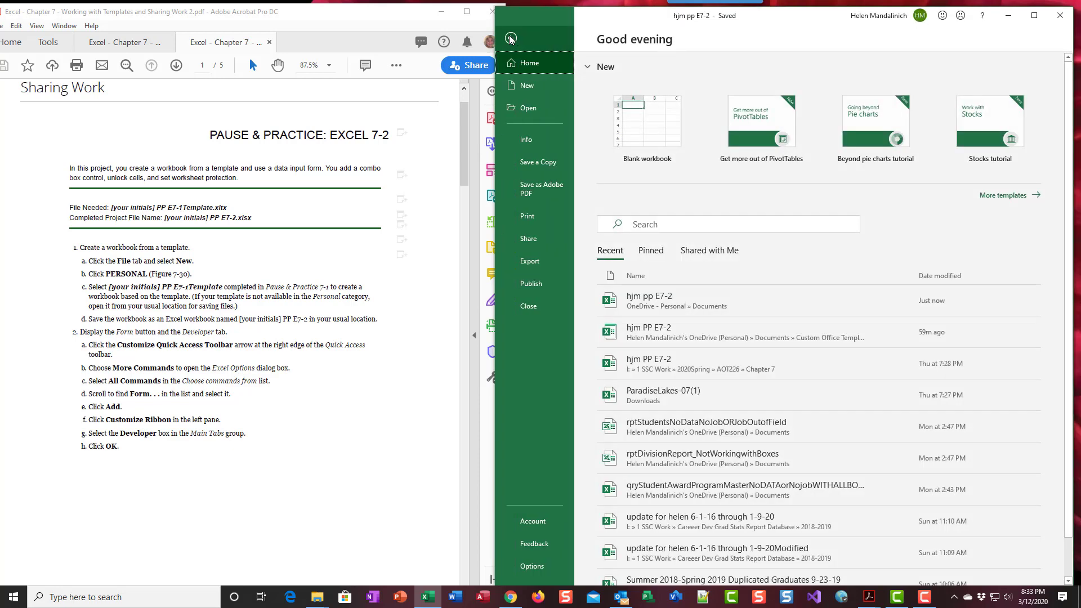
left_click(511, 38)
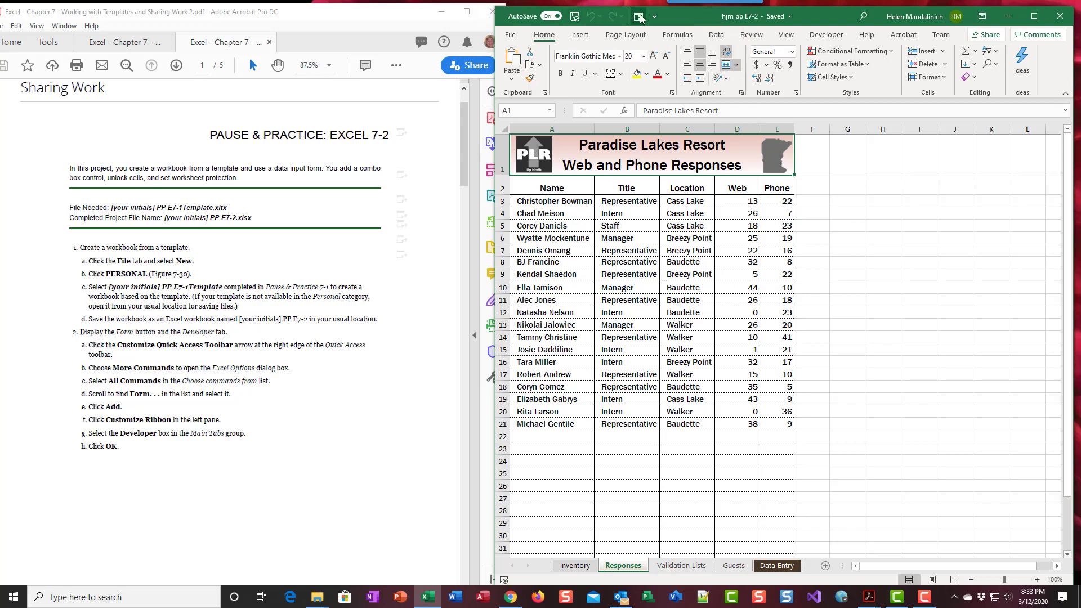
left_click(655, 18)
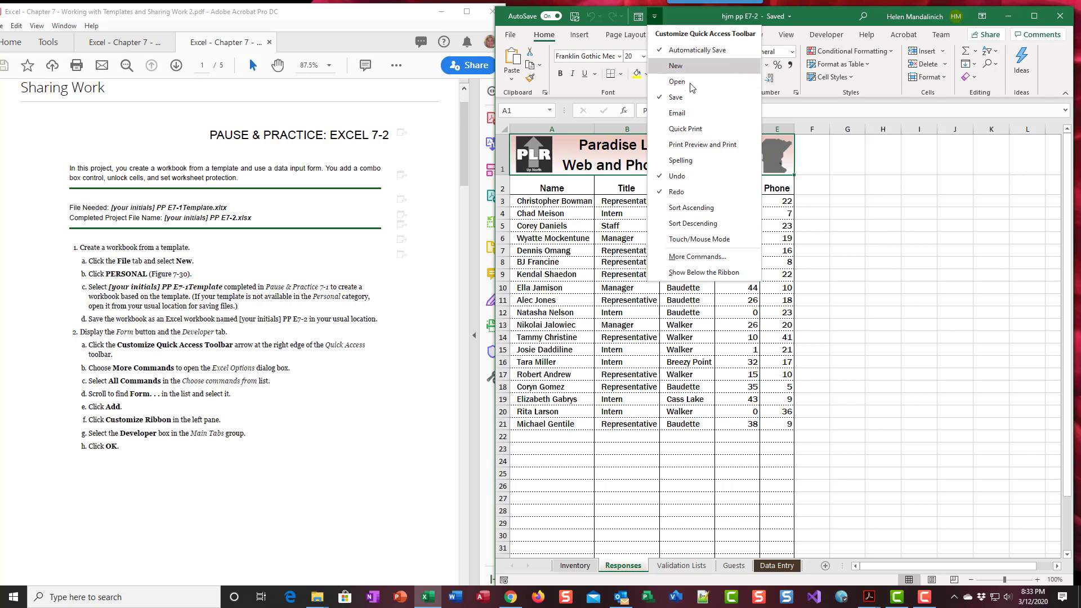
left_click(695, 258)
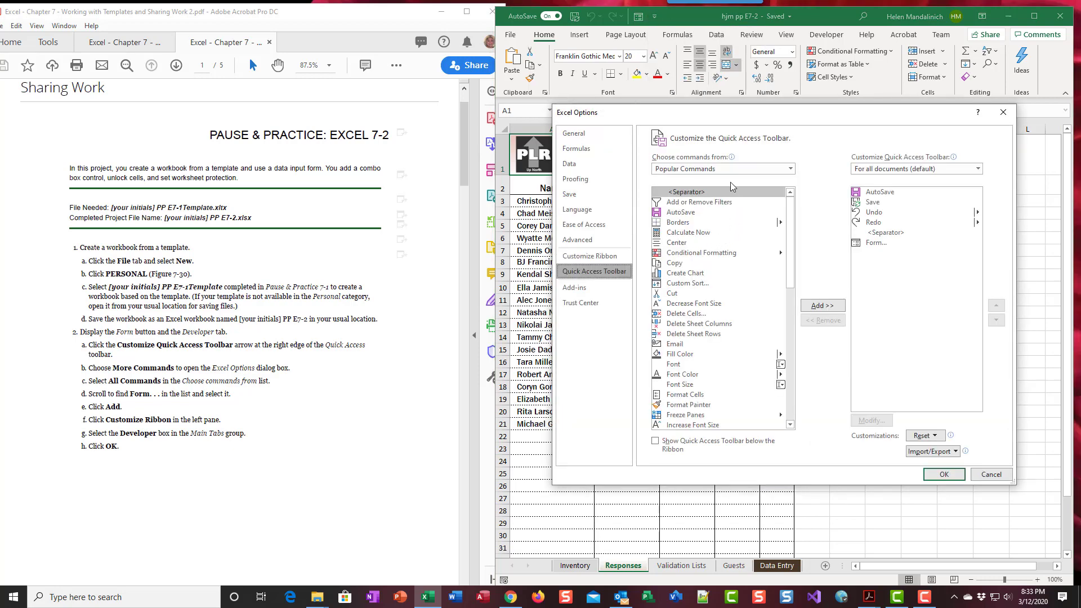
left_click_drag(791, 225, 792, 256)
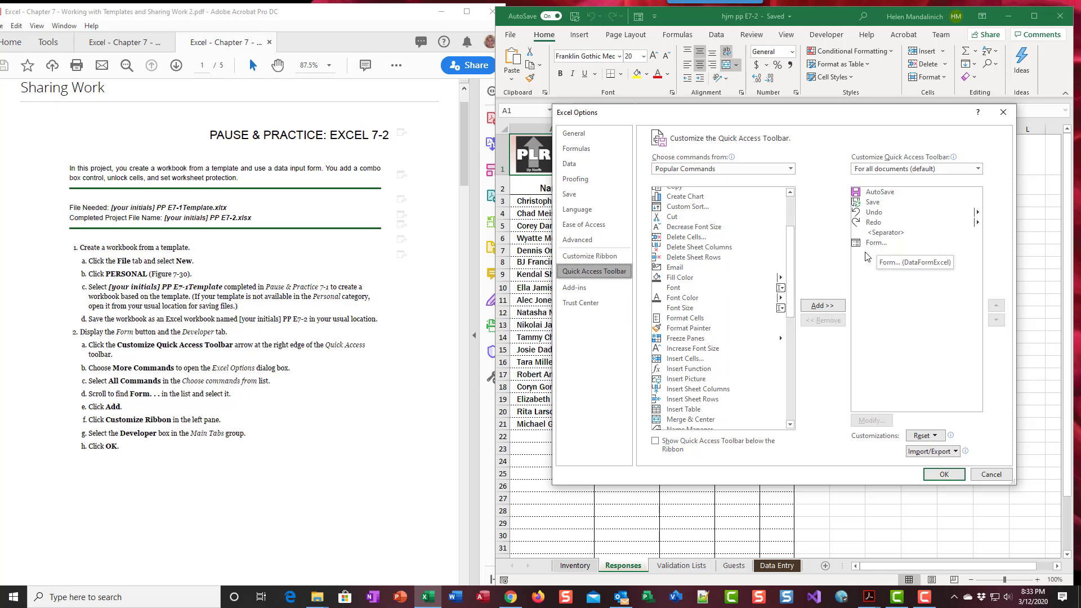
left_click(889, 247)
left_click(823, 320)
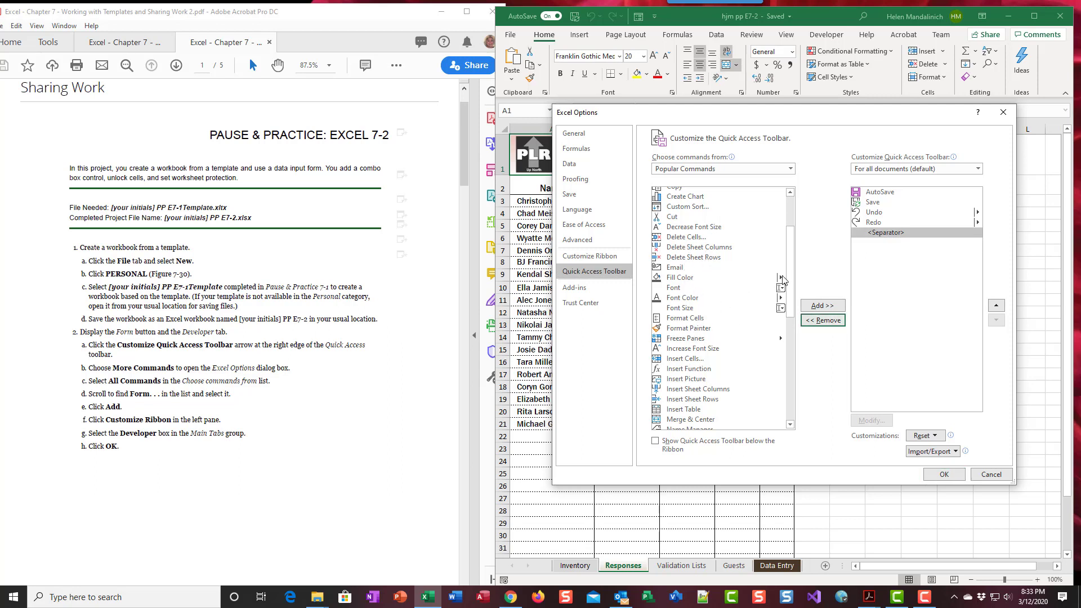
Add the Form command from the All Commands list to the Quick Access Toolbar
left_click_drag(791, 281, 780, 377)
scroll(775, 420, "up", 10)
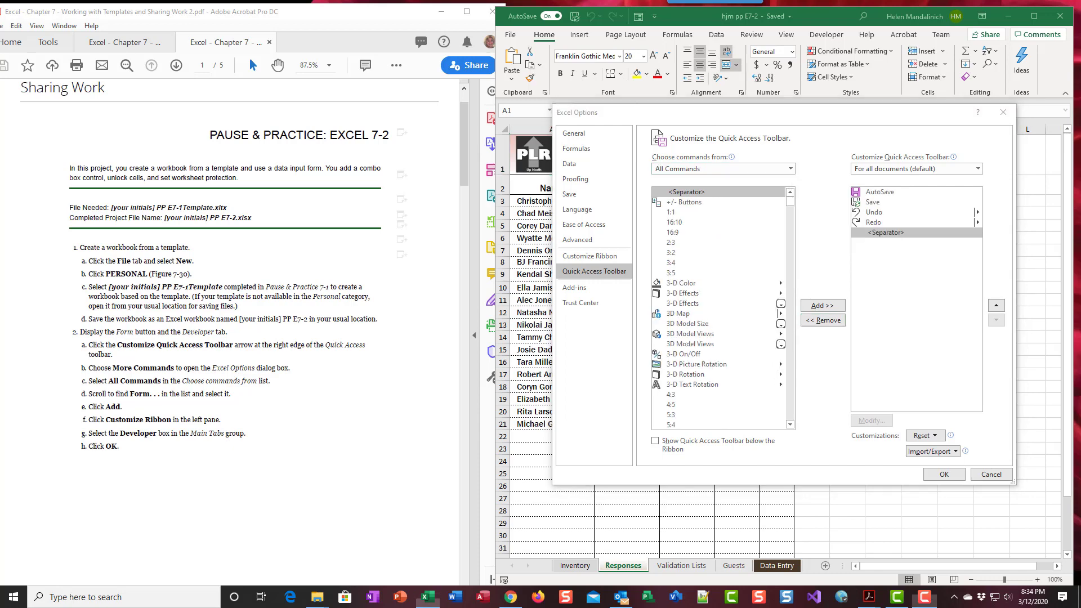
left_click(791, 169)
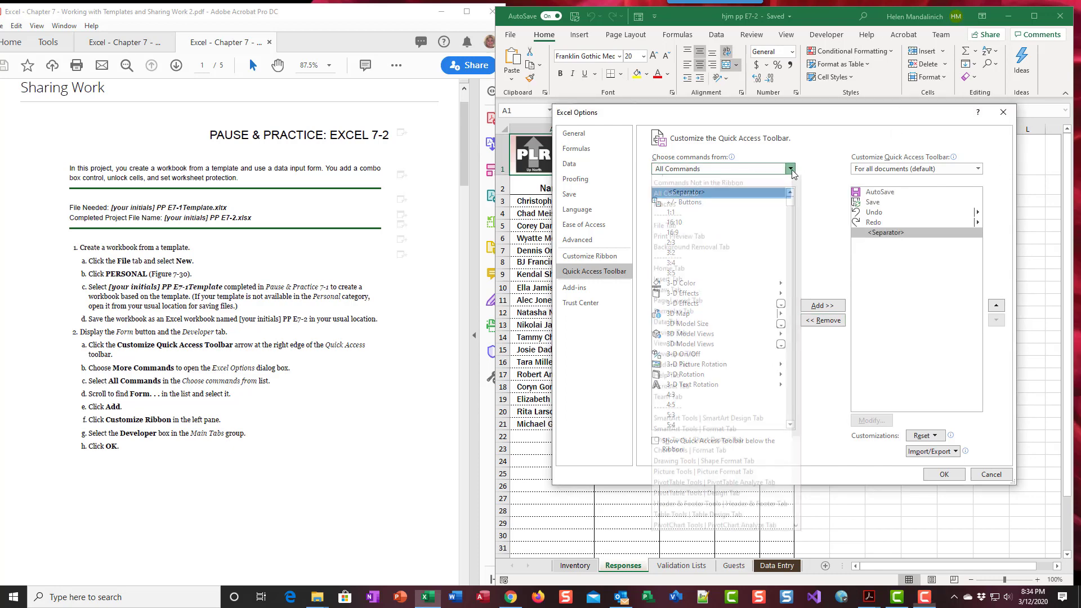
left_click(721, 178)
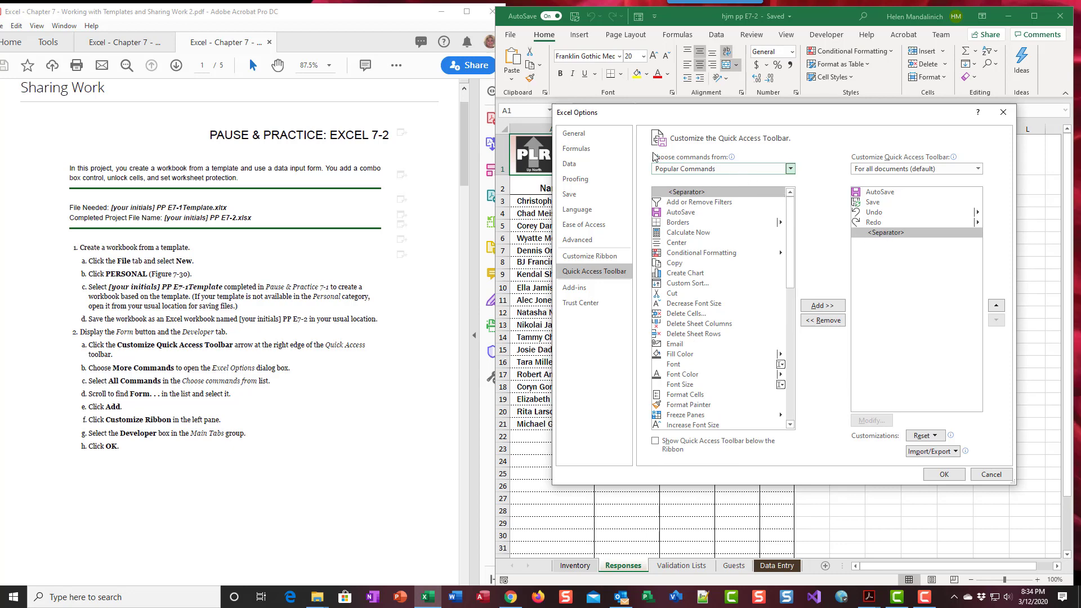
left_click(791, 169)
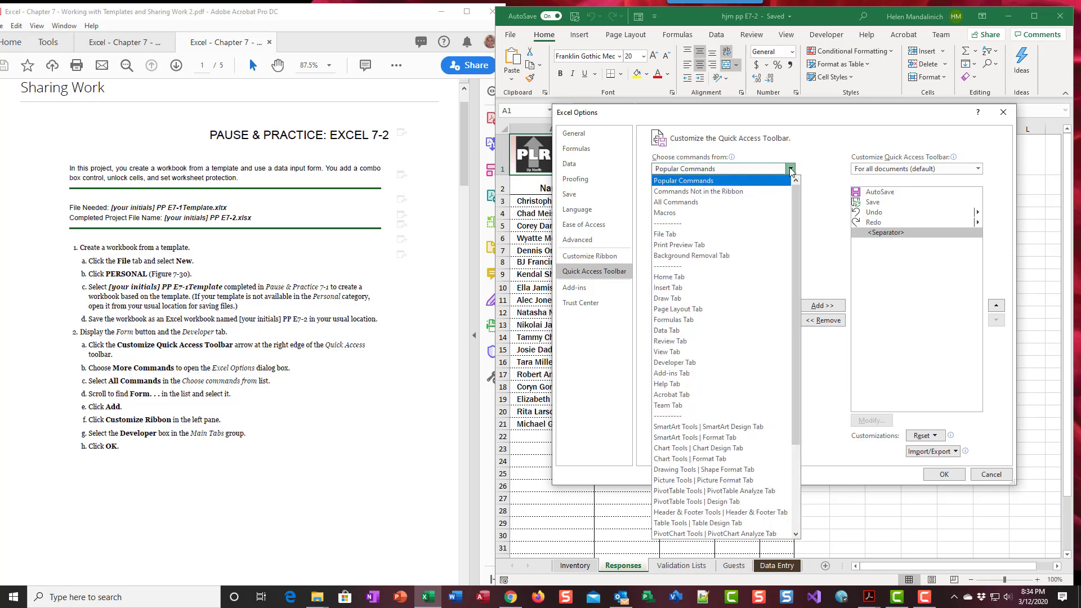
left_click(772, 204)
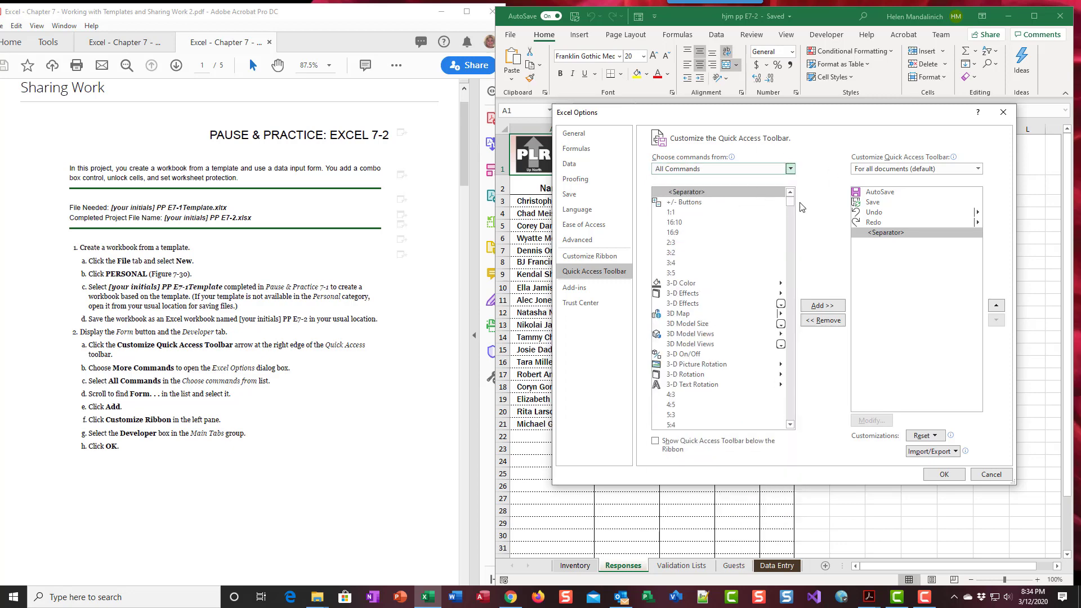
left_click_drag(791, 204, 804, 277)
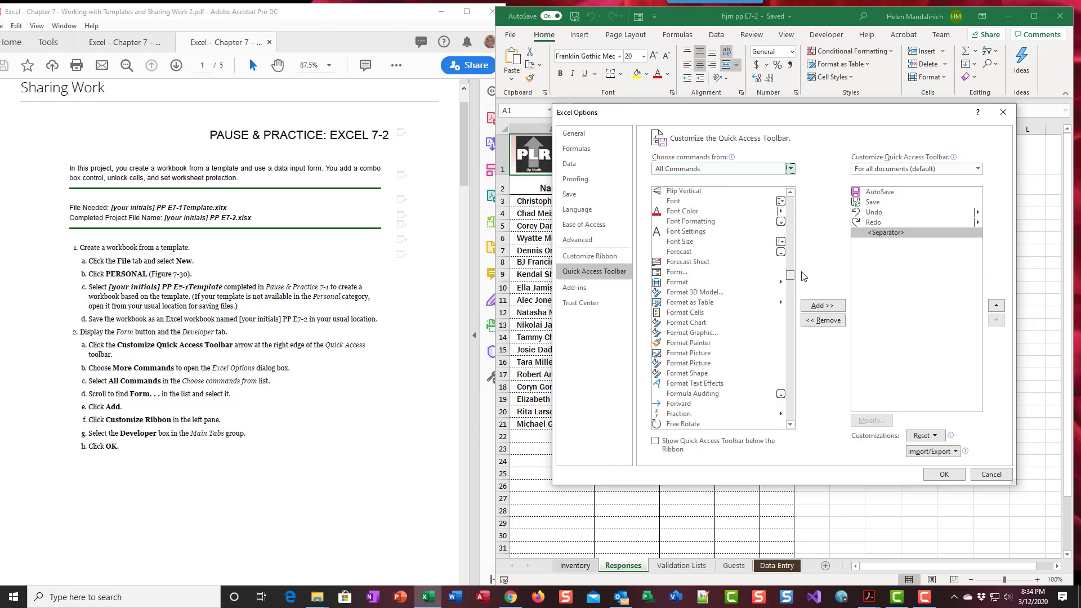
left_click(679, 275)
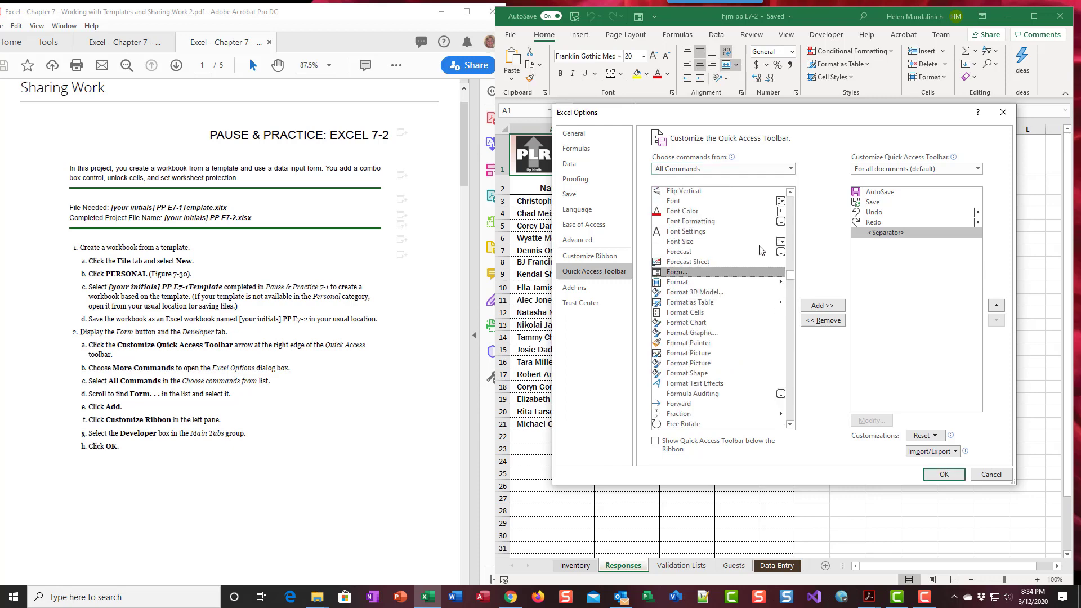
left_click(821, 305)
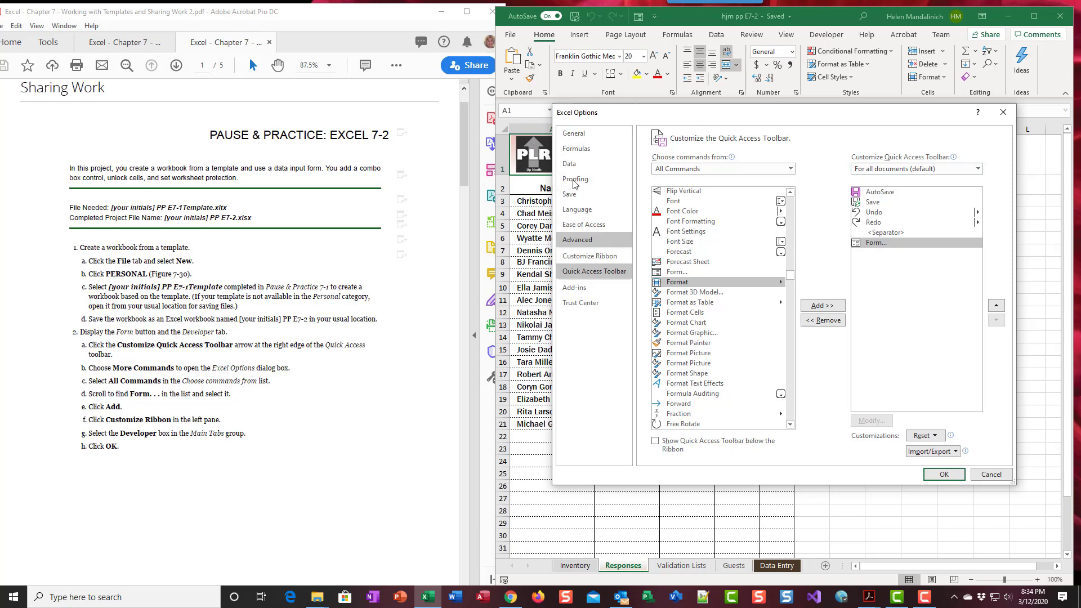
Check in the ribbon customization options that the Developer main tab is enabled, and accept the Excel options
left_click(575, 258)
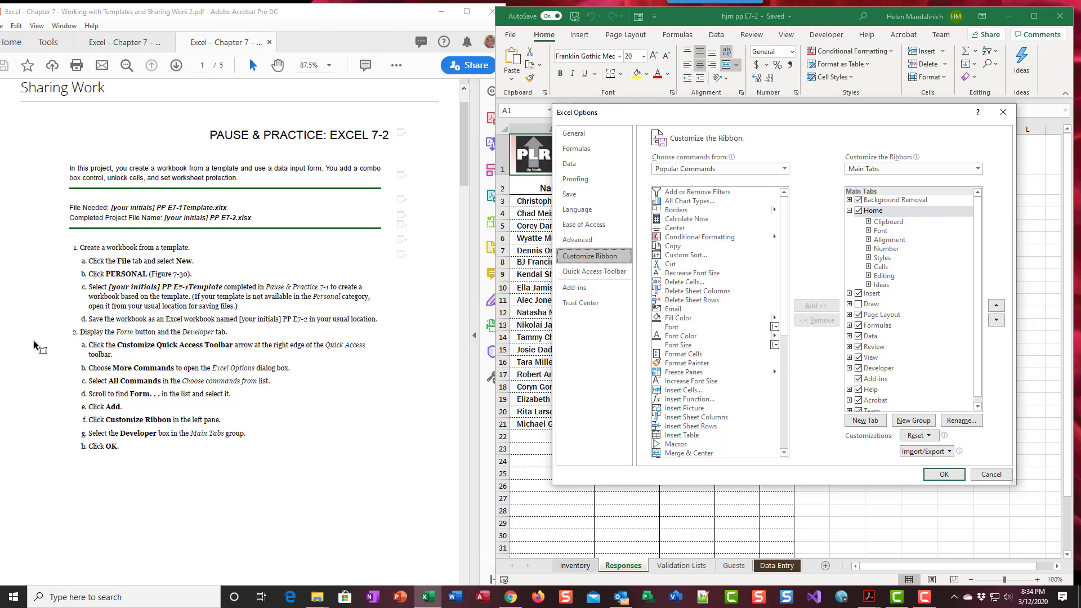
scroll(213, 393, "down", 2)
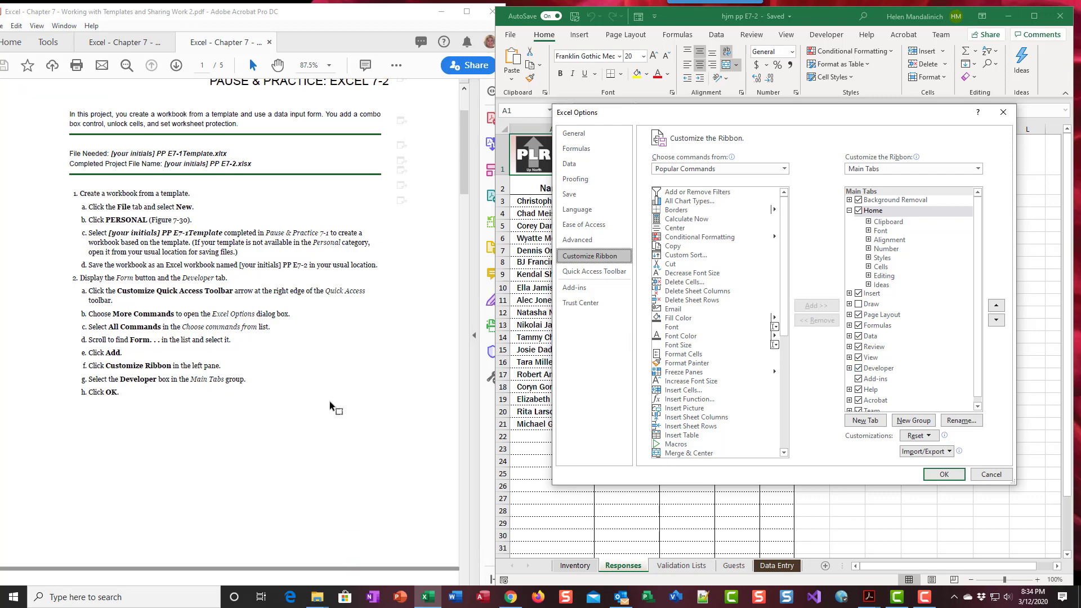
left_click(951, 478)
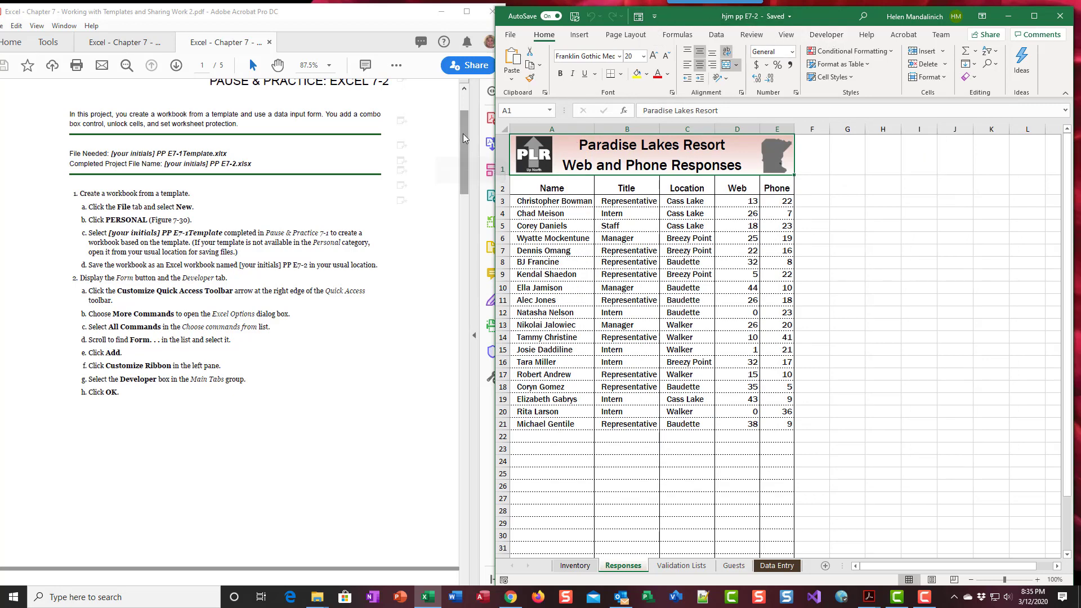
Select cells A2:E21 on the Responses sheet and open the data form for that range
left_click_drag(465, 136, 497, 247)
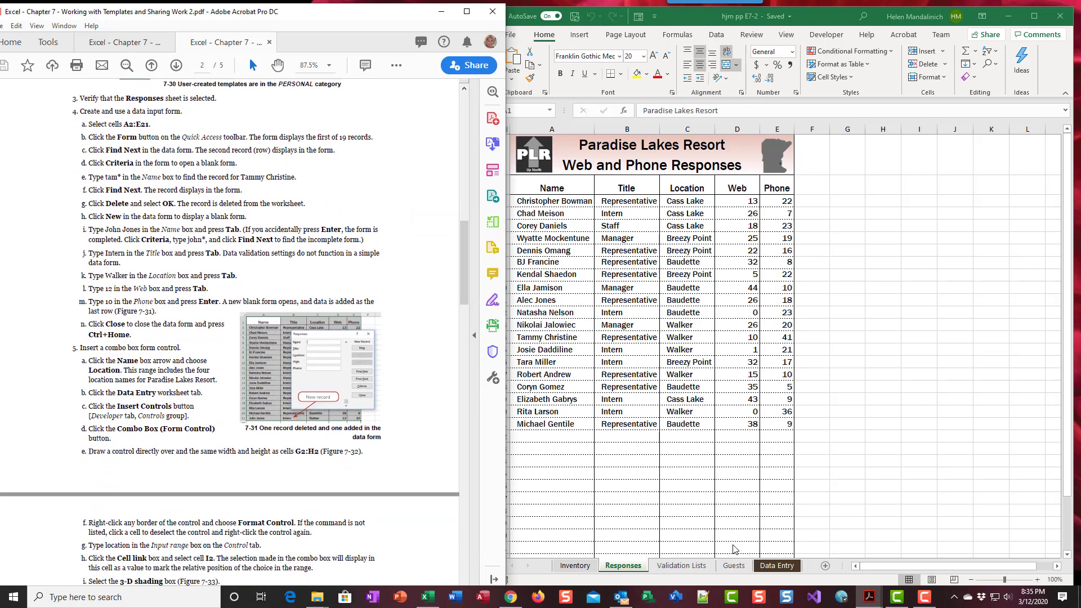
left_click(623, 566)
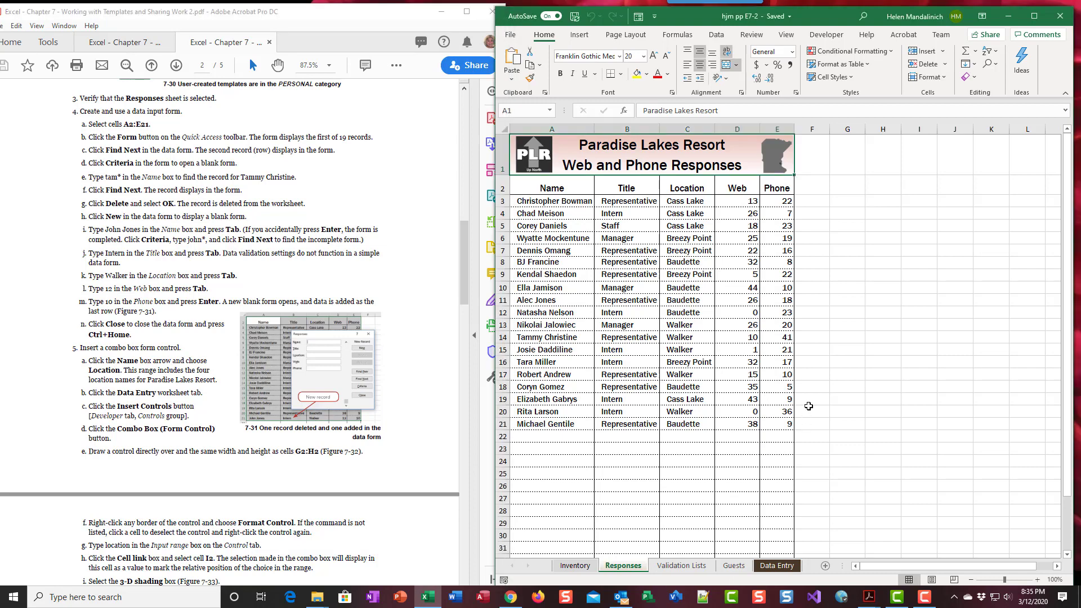
left_click(547, 187)
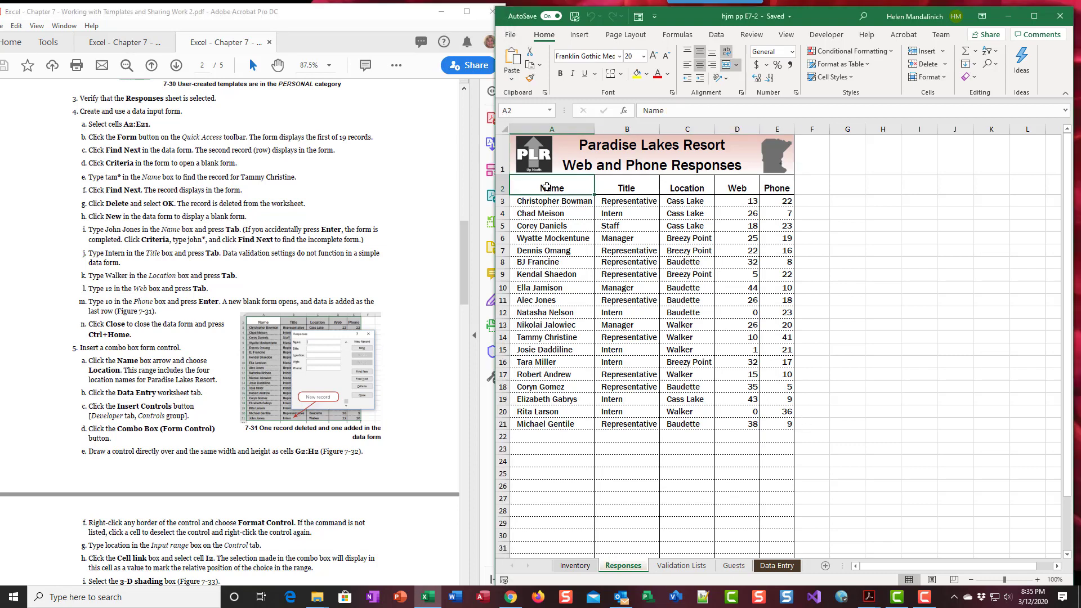
left_click_drag(547, 187, 777, 432)
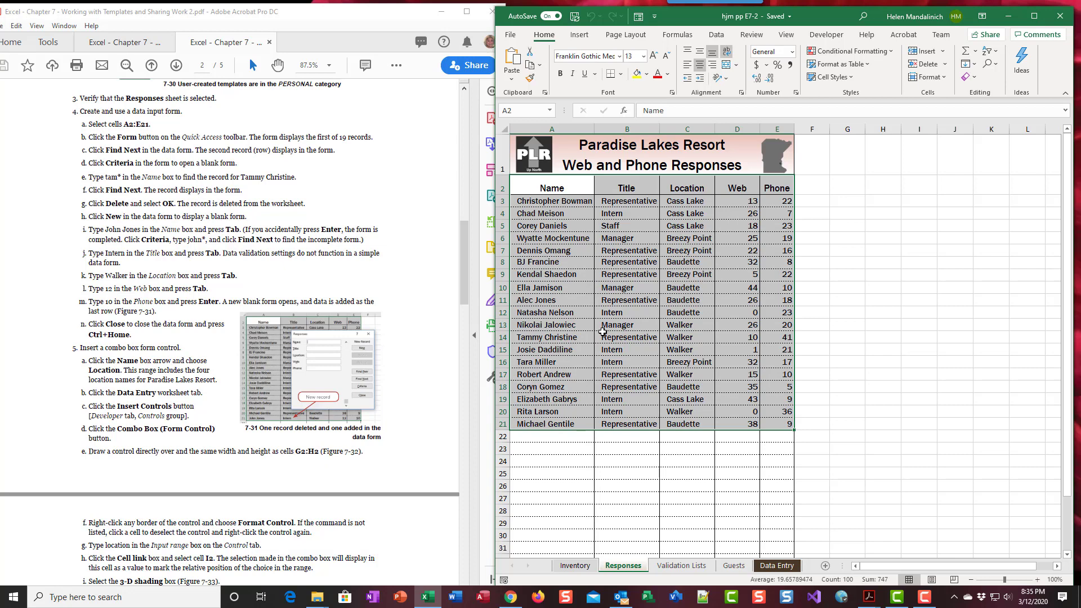
left_click(638, 16)
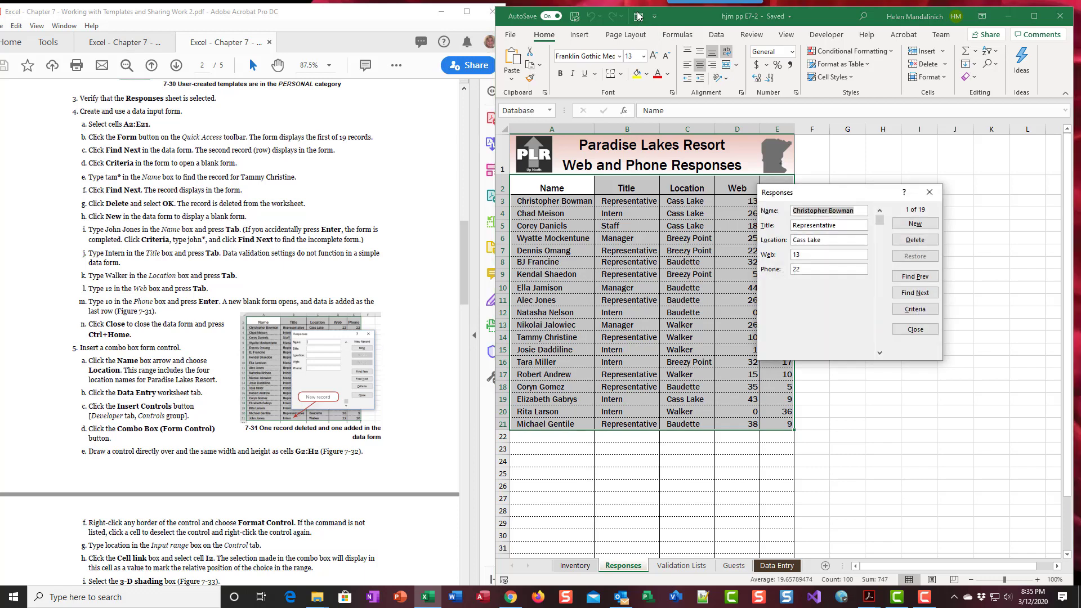
Move the data form clear of the table, then browse to the next record and back to the previous one
left_click_drag(843, 195, 876, 156)
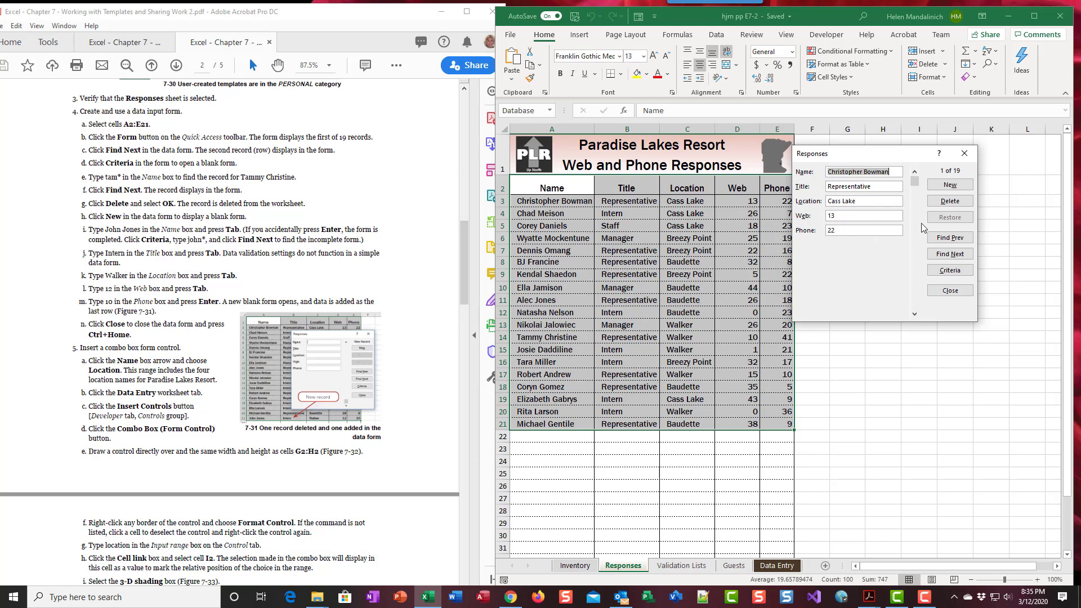
left_click(947, 255)
left_click(947, 239)
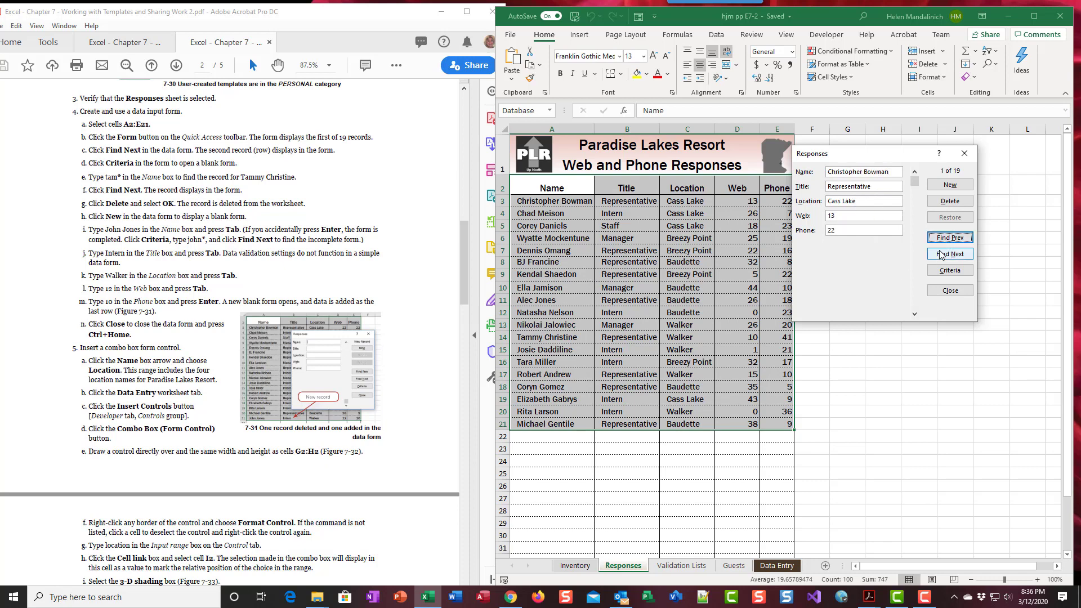
Browse one record forward and back in the data form, and view its blank criteria form before returning to the record
left_click(943, 253)
left_click(947, 239)
left_click(950, 271)
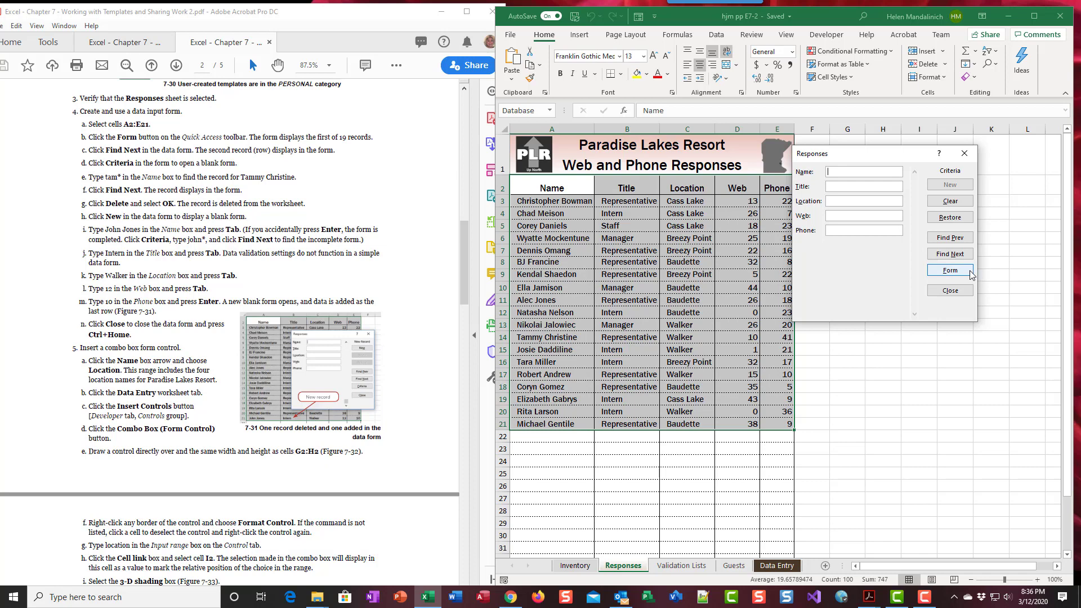
left_click(950, 272)
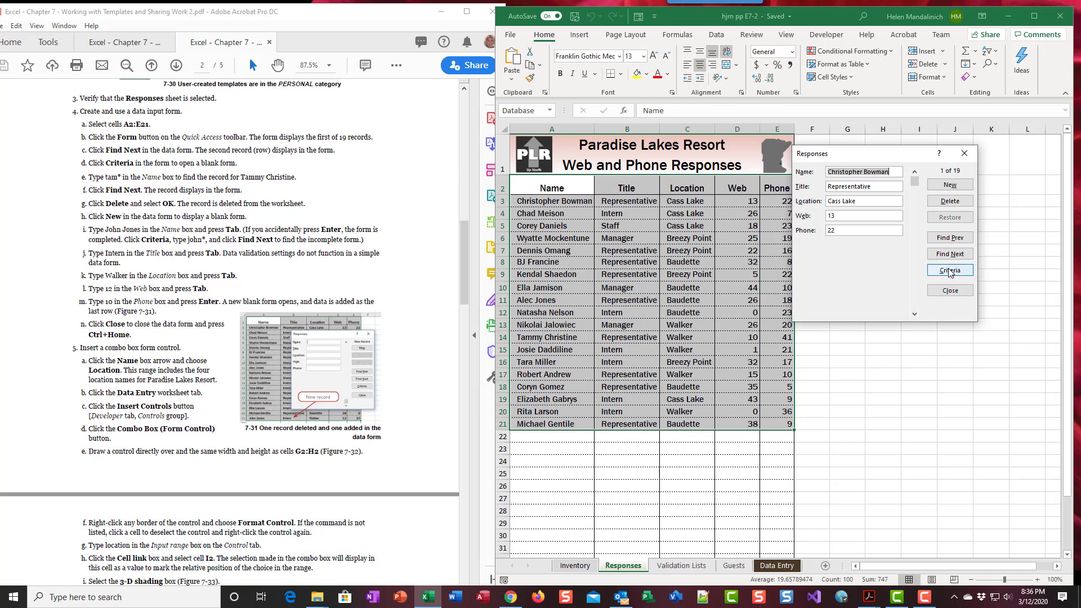
Find the record whose Name matches the criterion tam* in the data form, and delete it permanently
left_click(951, 273)
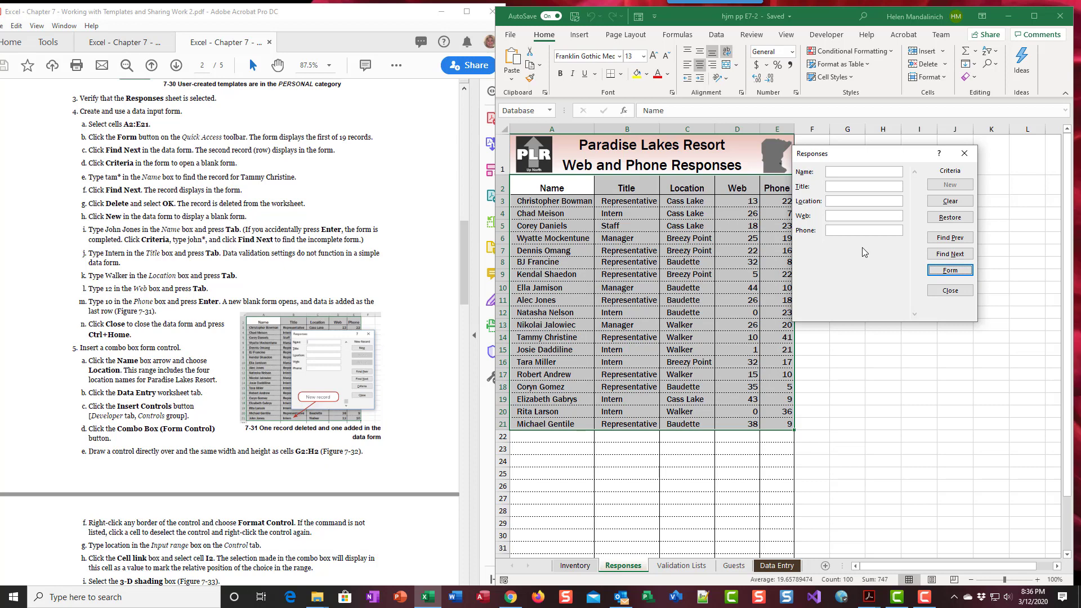
left_click(852, 172)
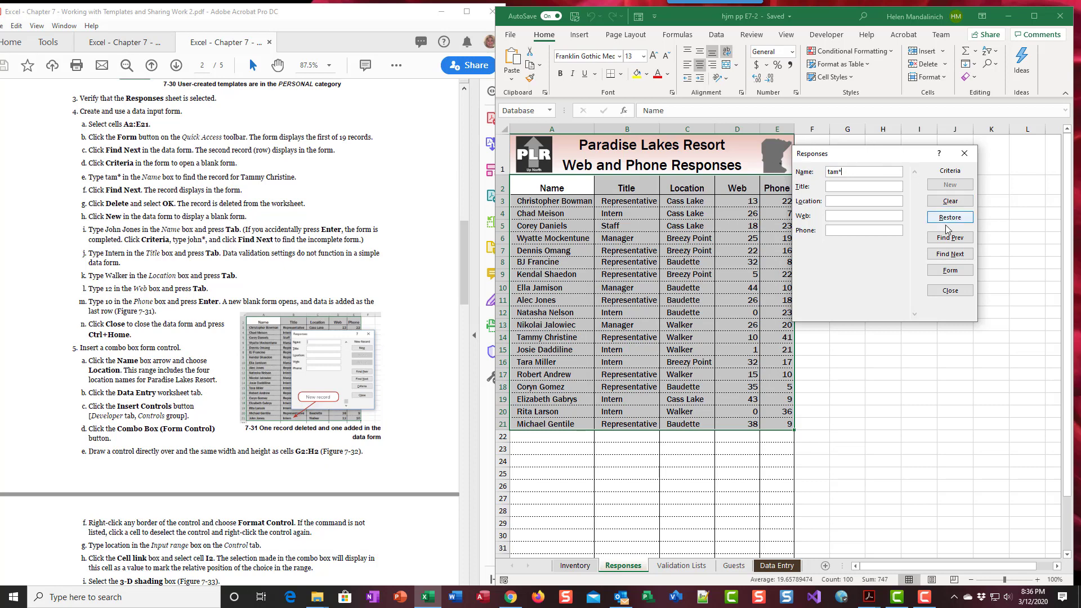
left_click(951, 254)
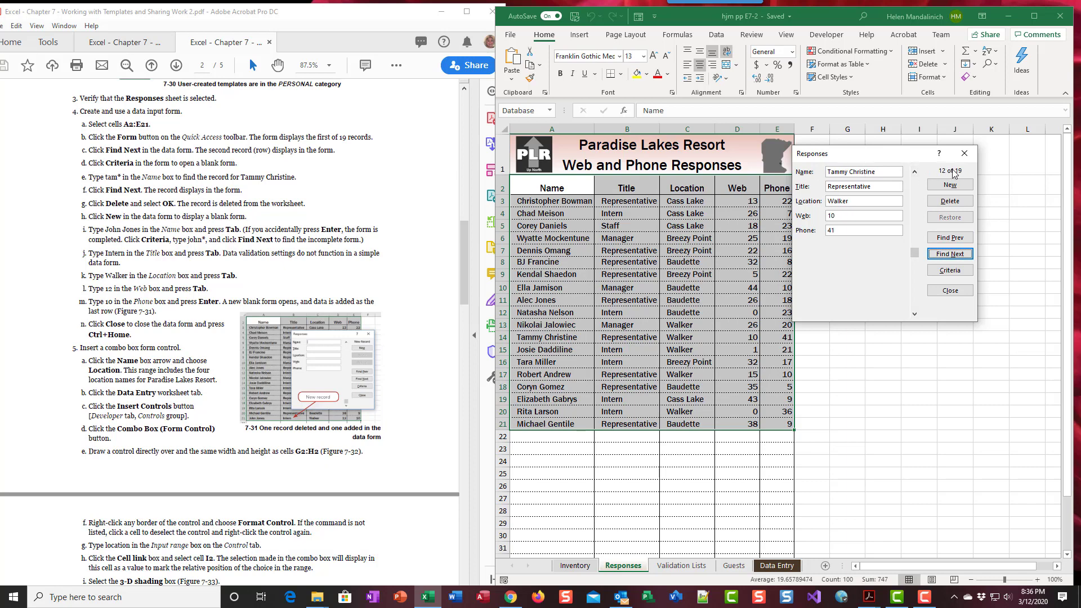
left_click(961, 254)
left_click(961, 254)
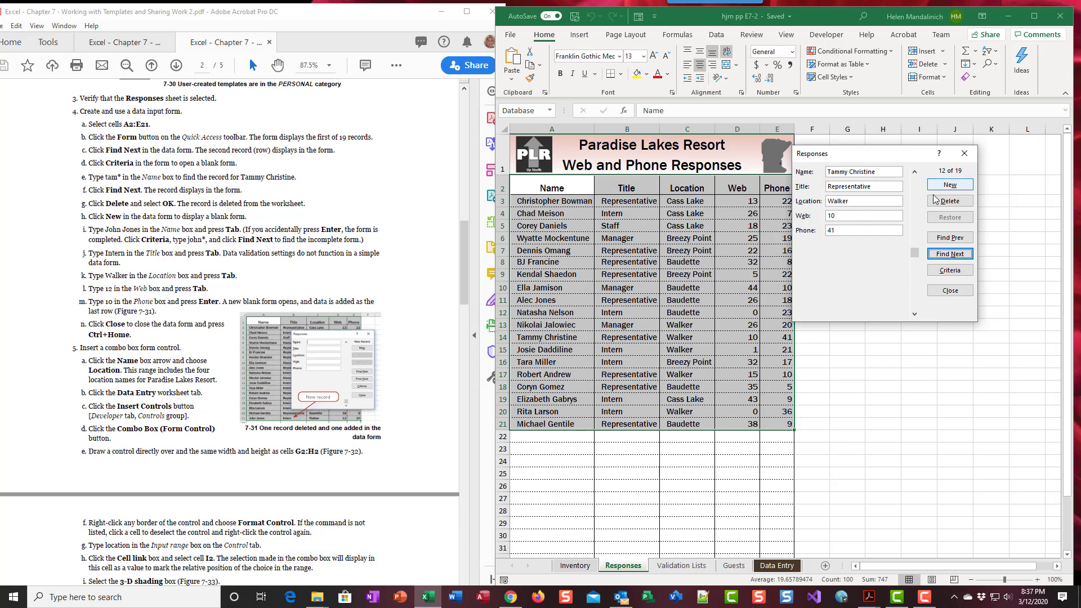
left_click(949, 201)
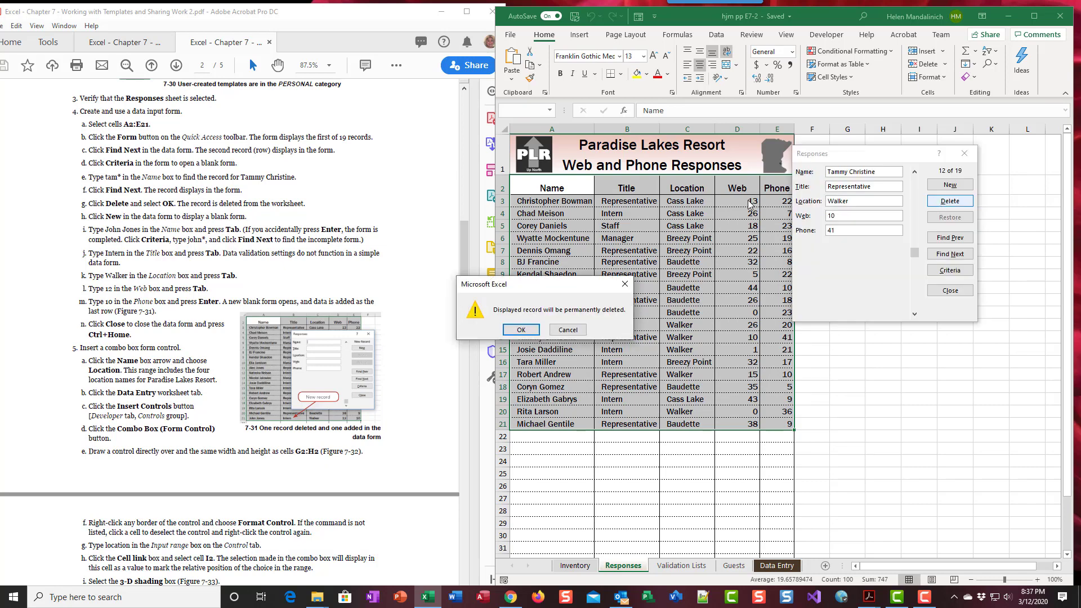
left_click(518, 332)
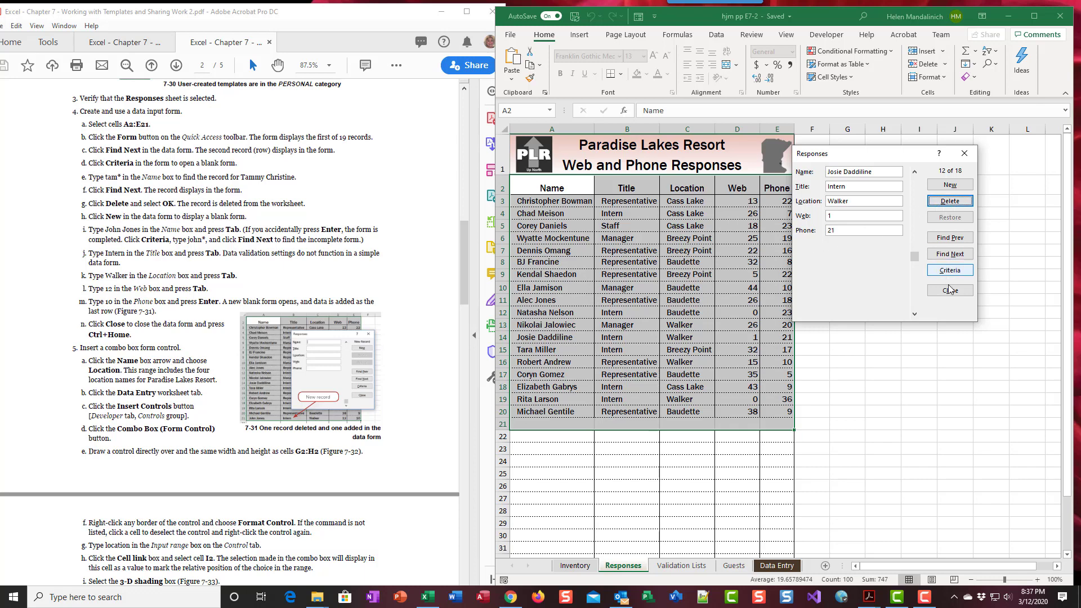
Add a new record with the employee's full name, title Intern, location Walker, Web 12 and Phone 10, and close the data form
left_click(962, 186)
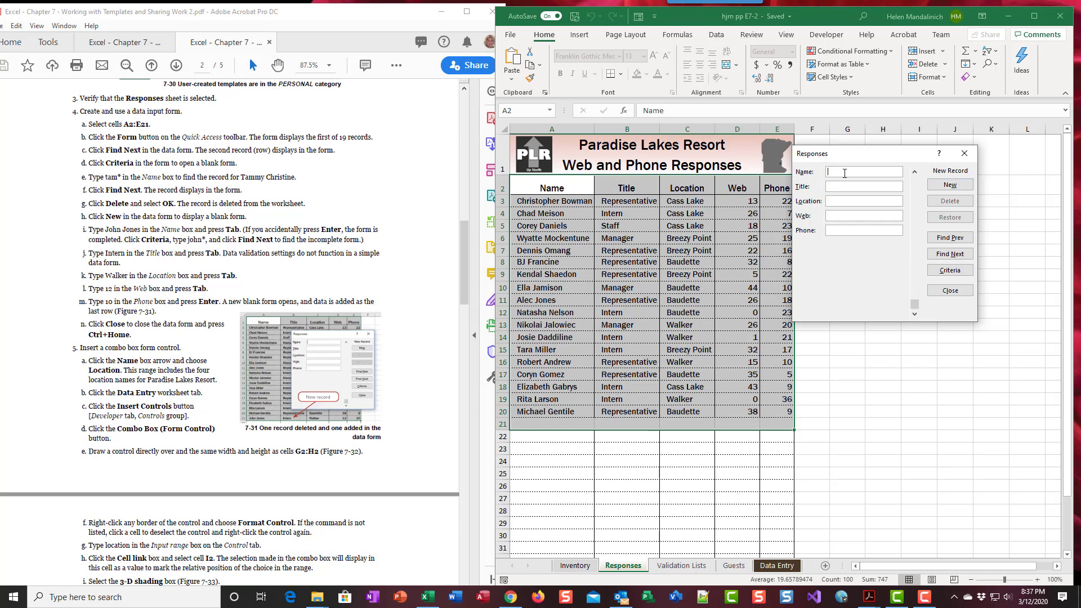
type("Jo")
type("n Jon")
type("ntern ")
type("Walker ")
type("12 ")
type("10")
key("Return")
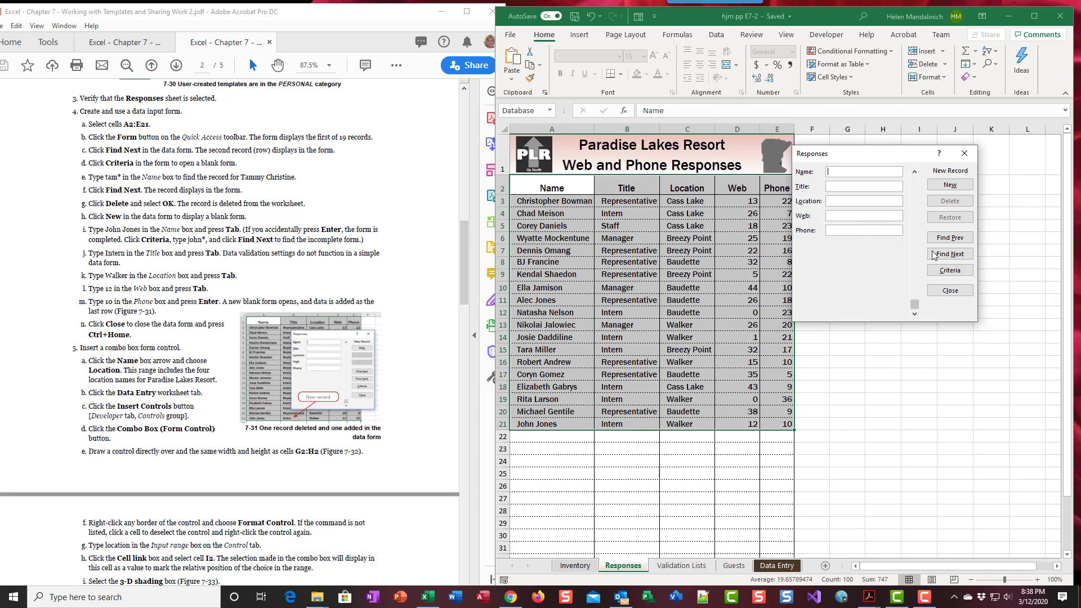
left_click(950, 290)
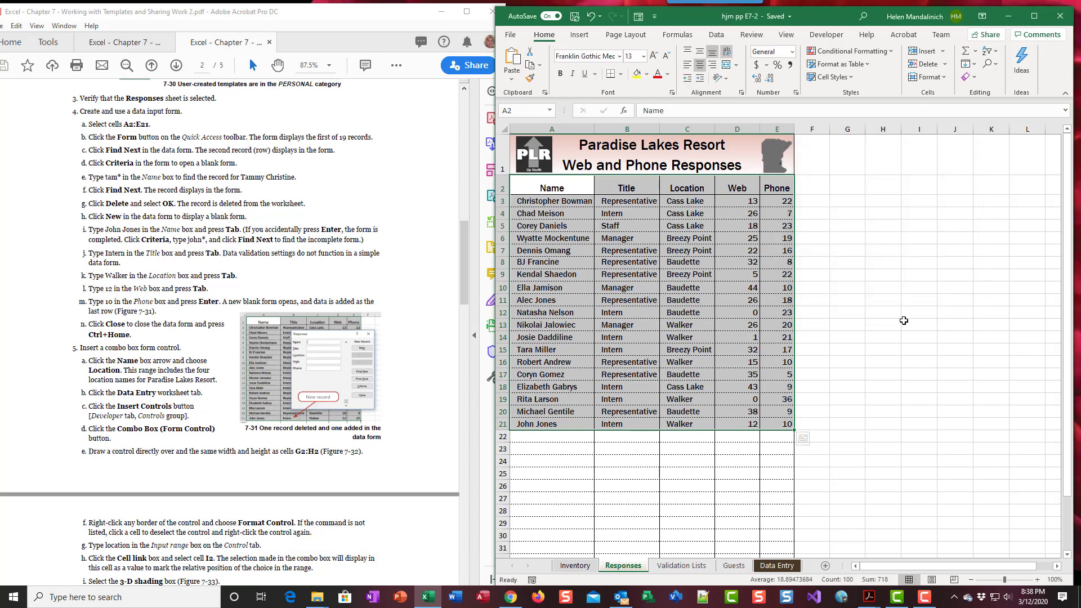
Read the combo box instructions in the PDF, and go to the named range Location to check its list of cities
scroll(229, 357, "down", 5)
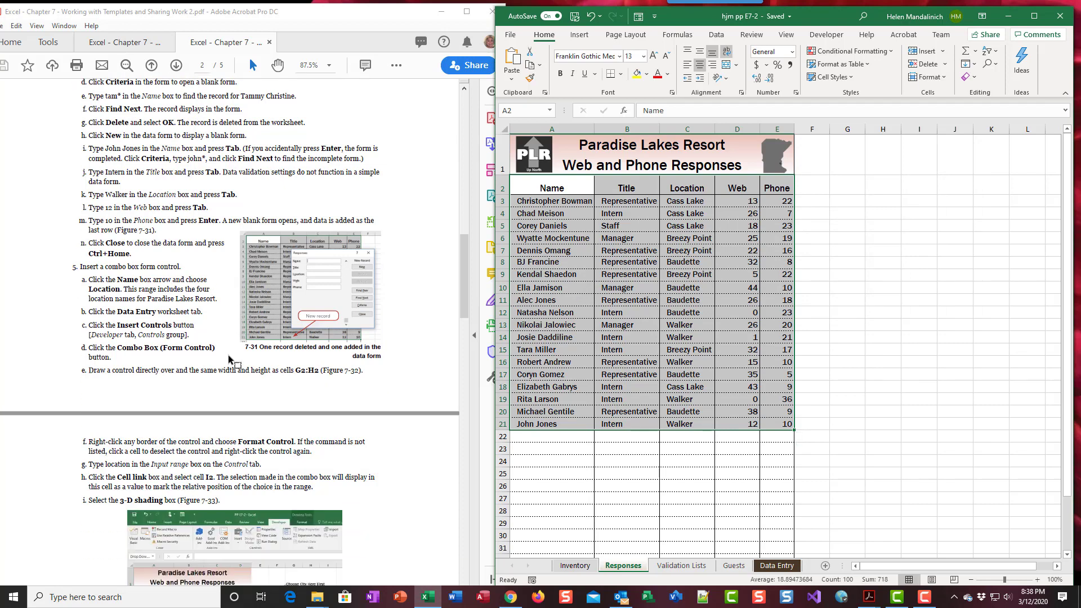
scroll(229, 357, "down", 2)
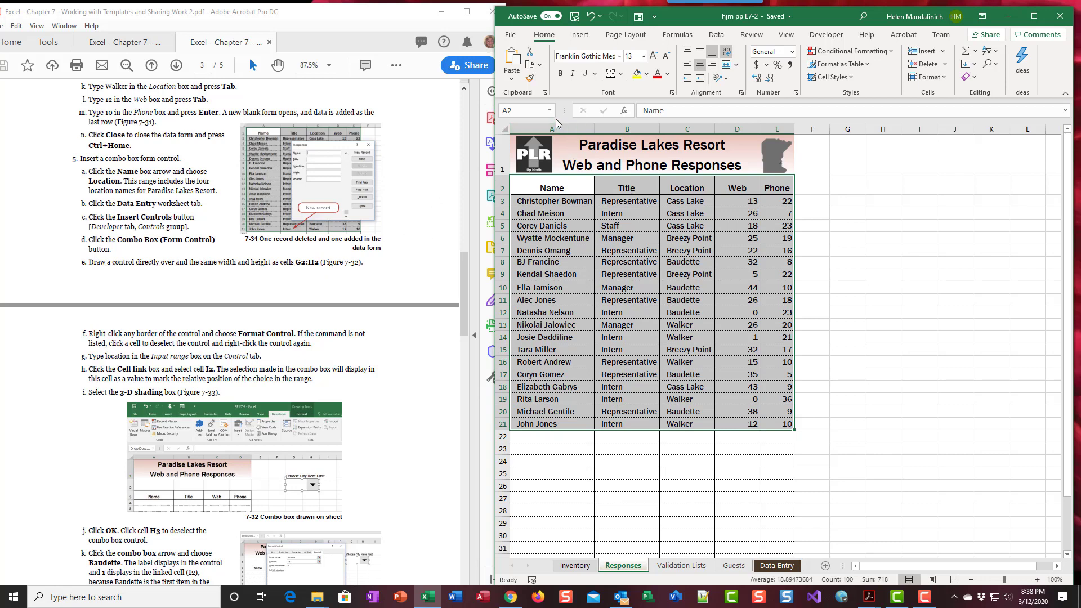
left_click(563, 188)
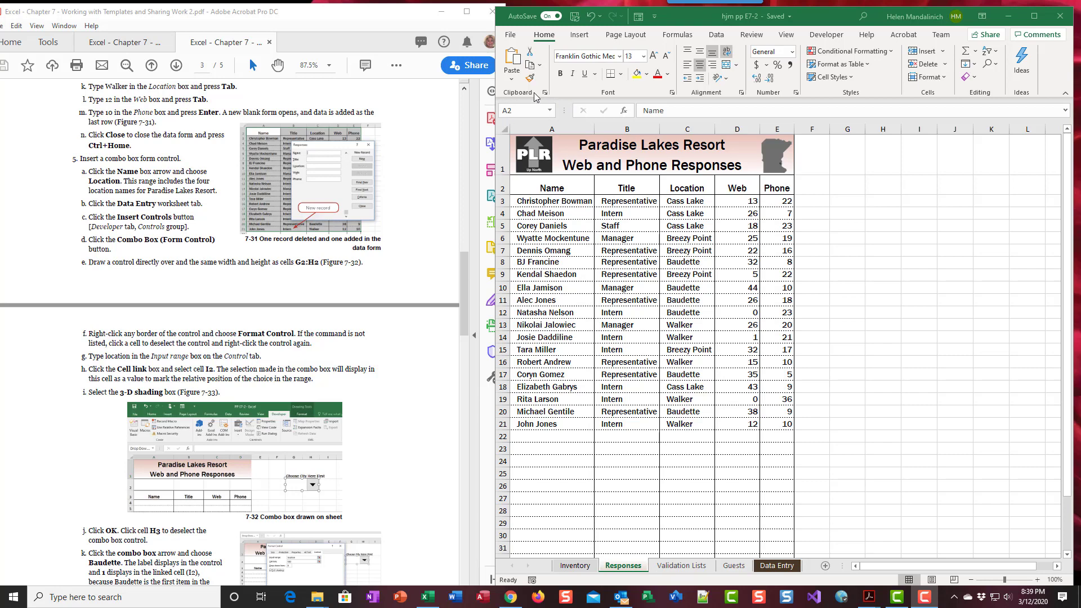
left_click(534, 158)
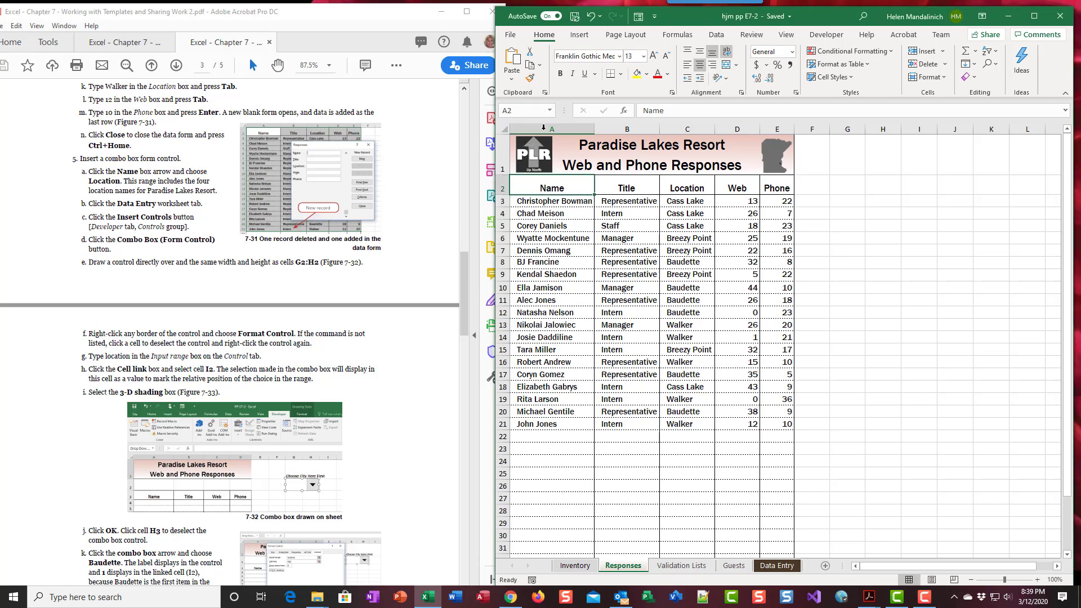
left_click(546, 210)
left_click(533, 180)
left_click(550, 111)
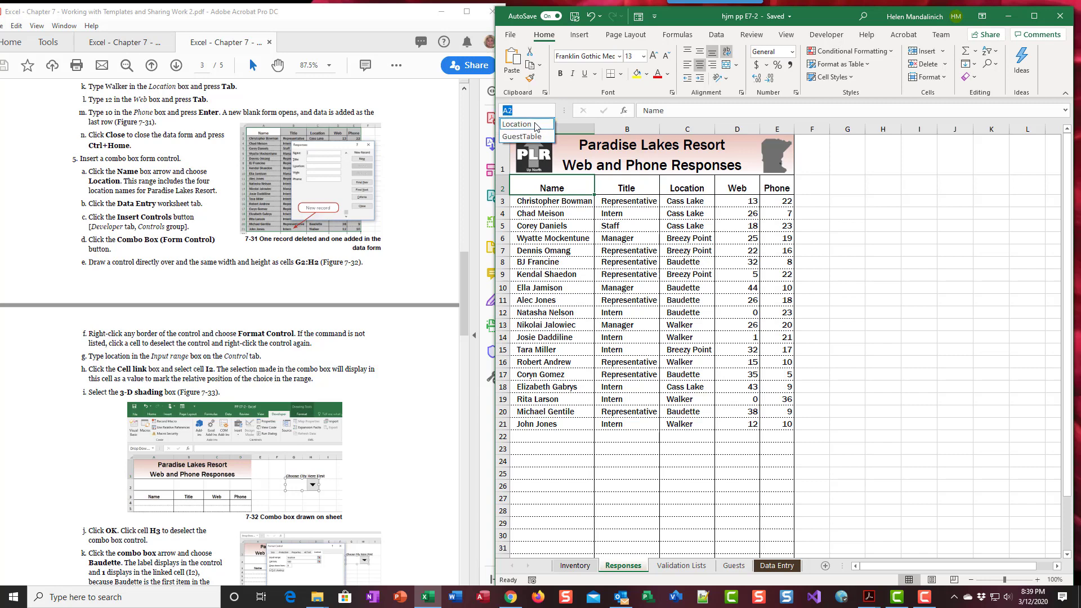
left_click(536, 126)
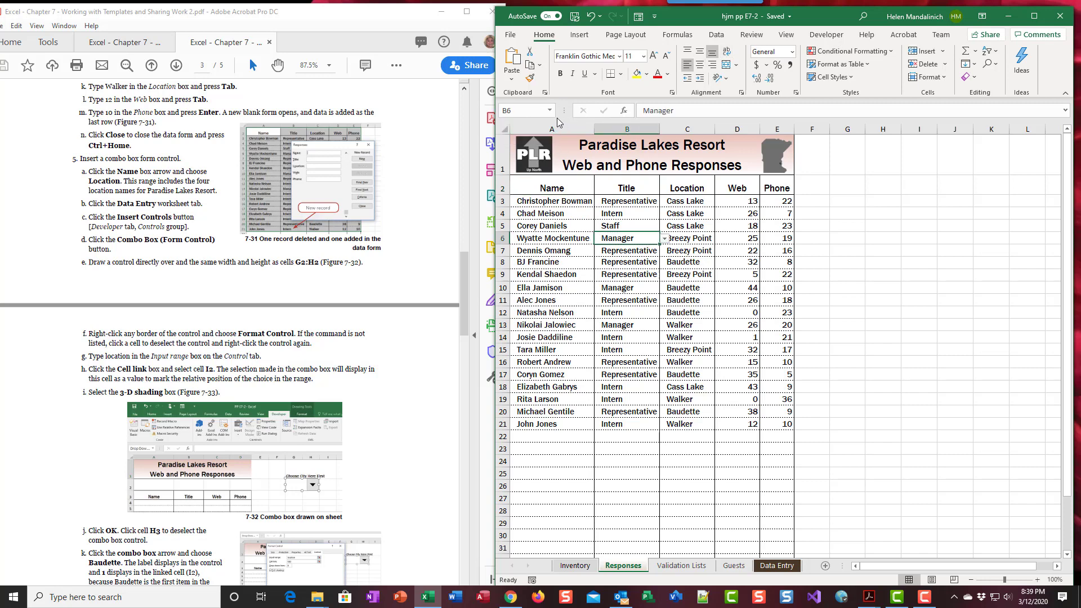
left_click(550, 111)
left_click(535, 126)
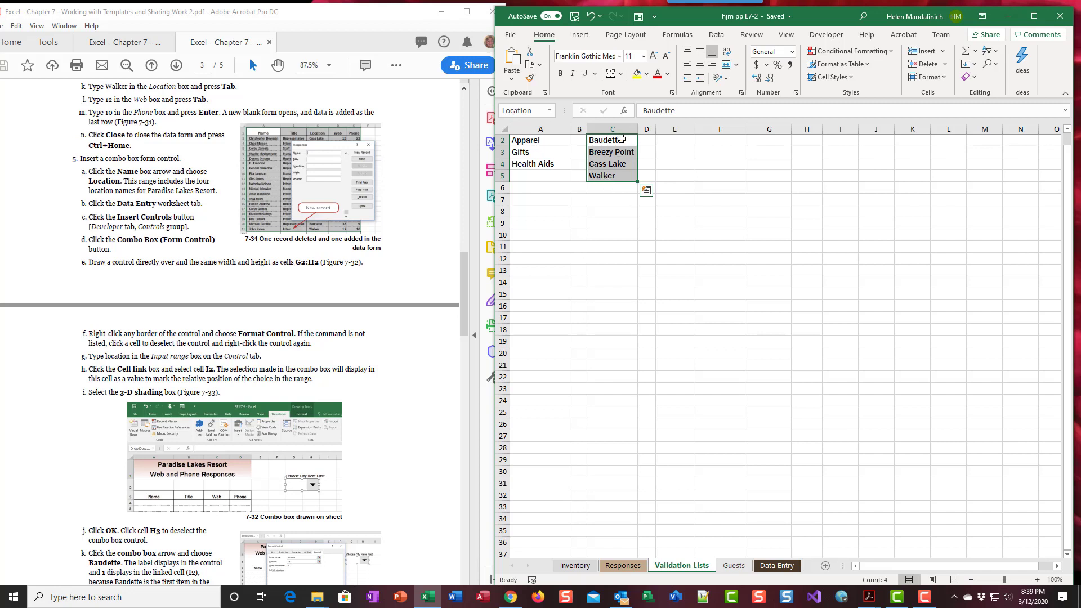
Draw a combo box form control over cells G2:H2 on the Data Entry sheet
left_click(775, 567)
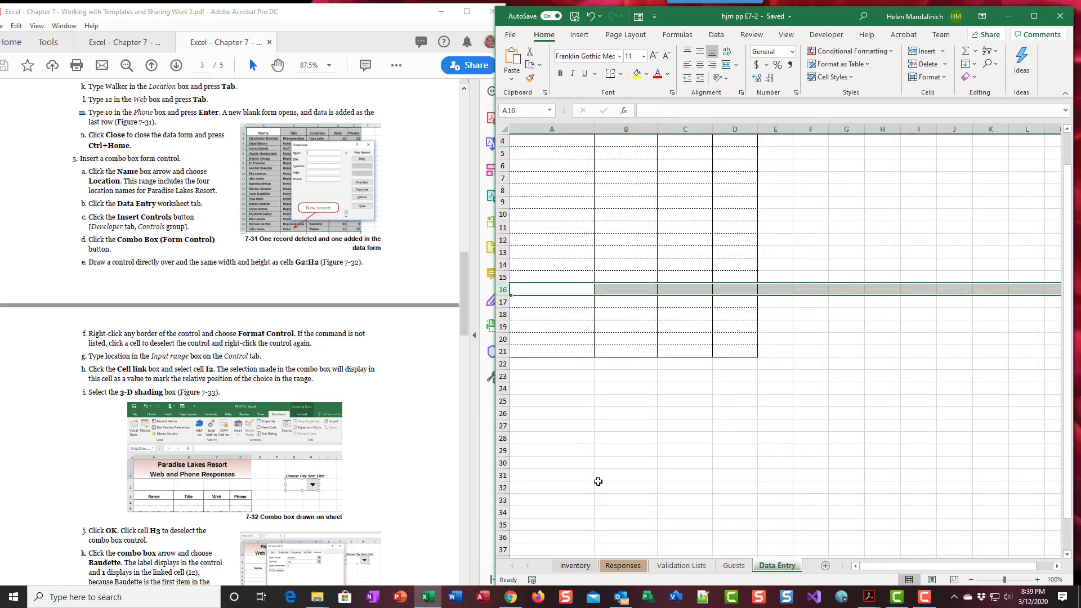
scroll(599, 481, "up", 1)
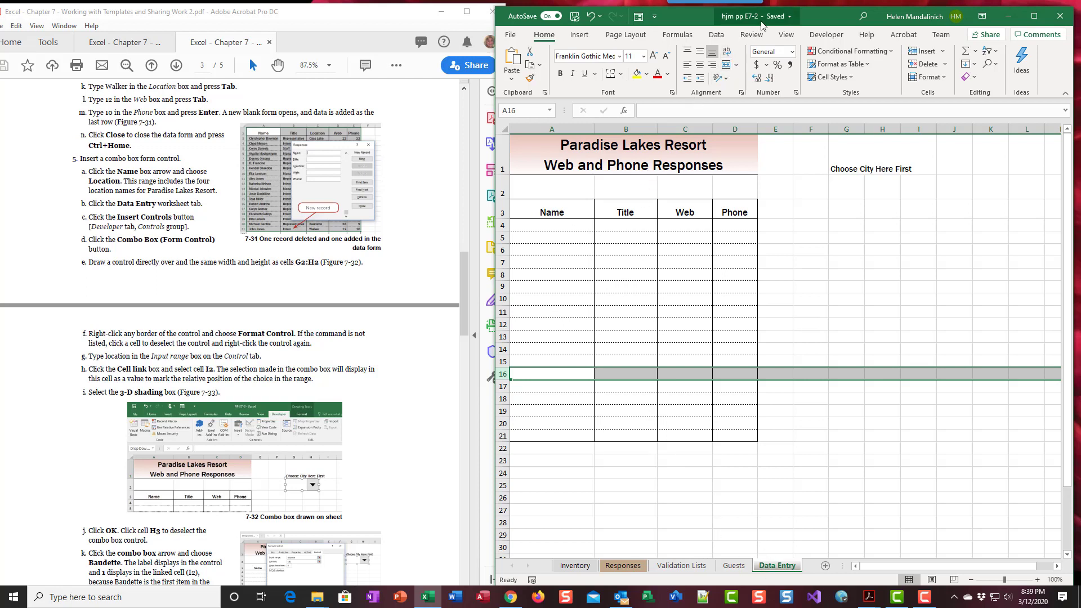
left_click(824, 34)
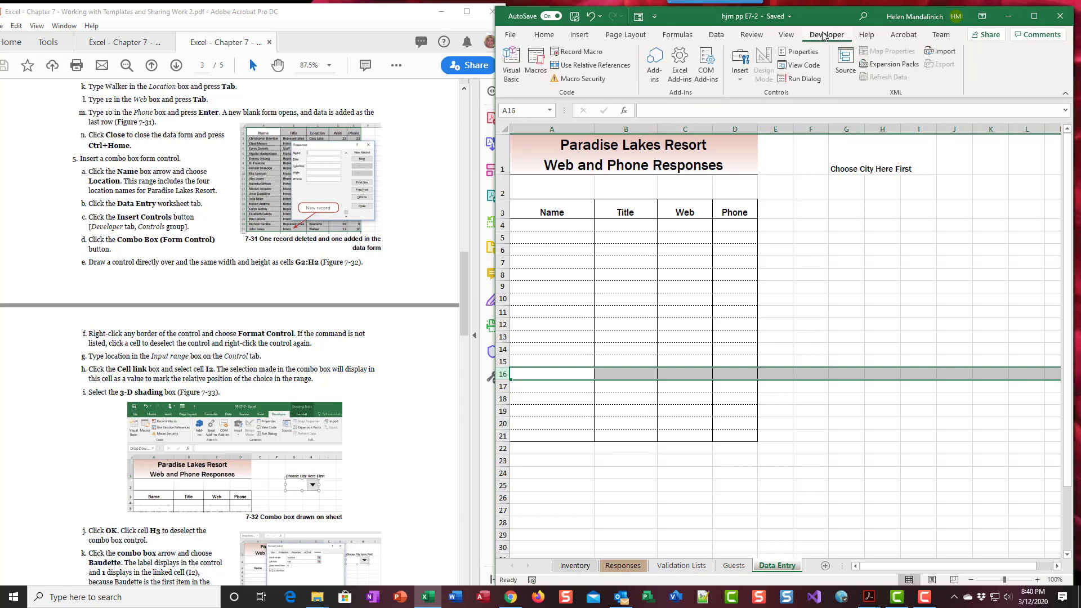
left_click(739, 80)
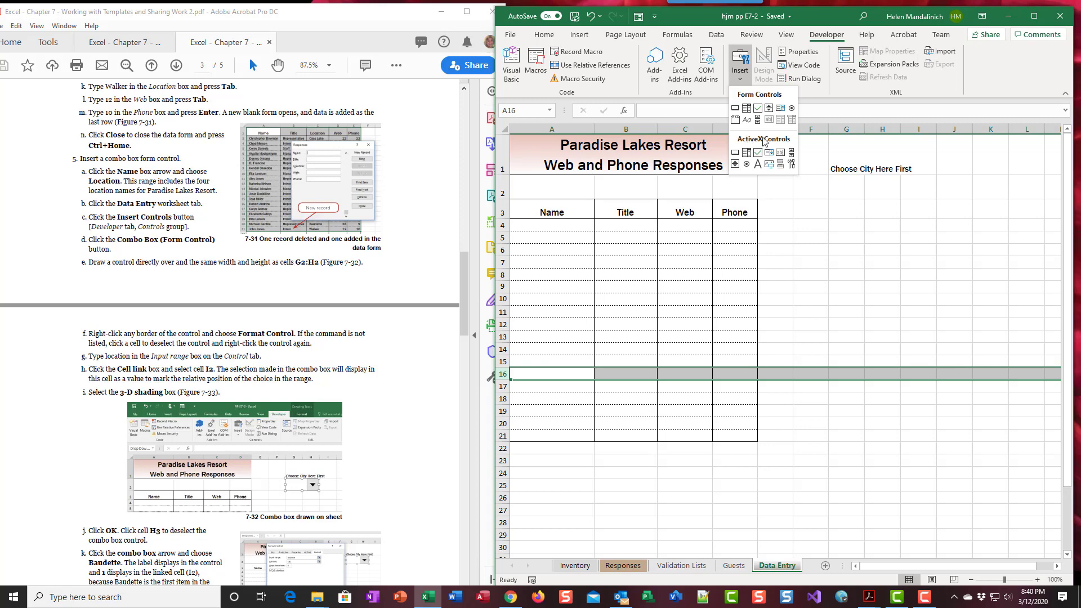
left_click(747, 108)
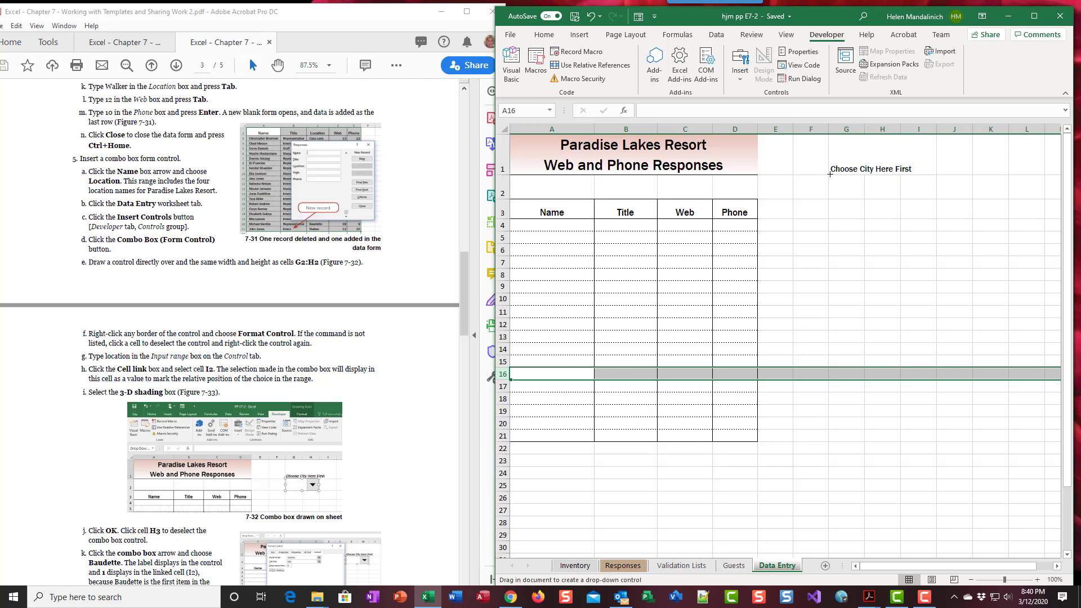
left_click_drag(830, 174, 901, 199)
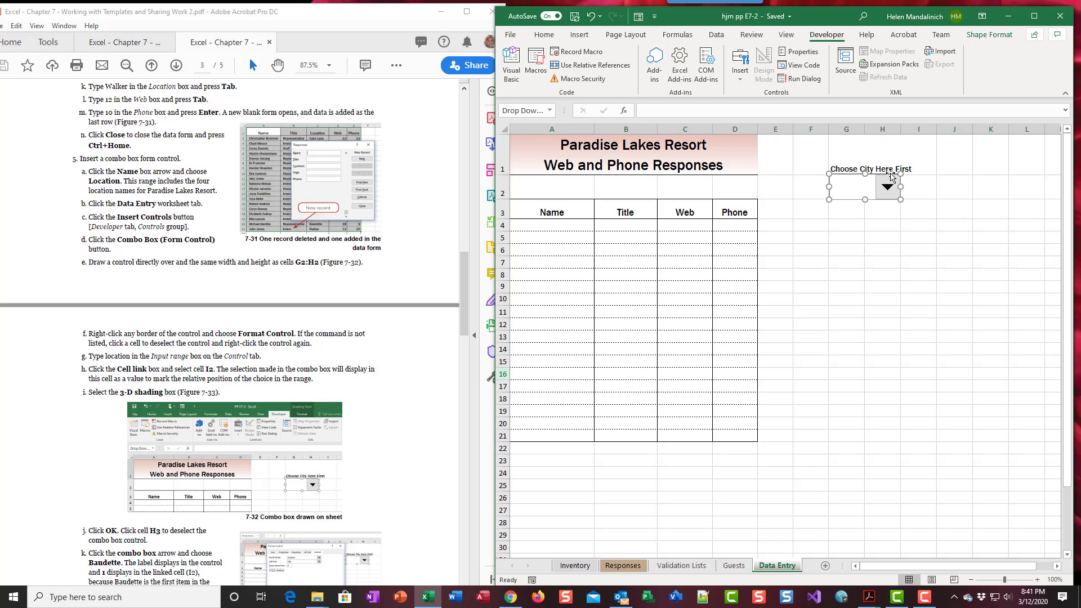
View the Control options in the combo box's Format Control settings, then close them and deselect the control
right_click(891, 176)
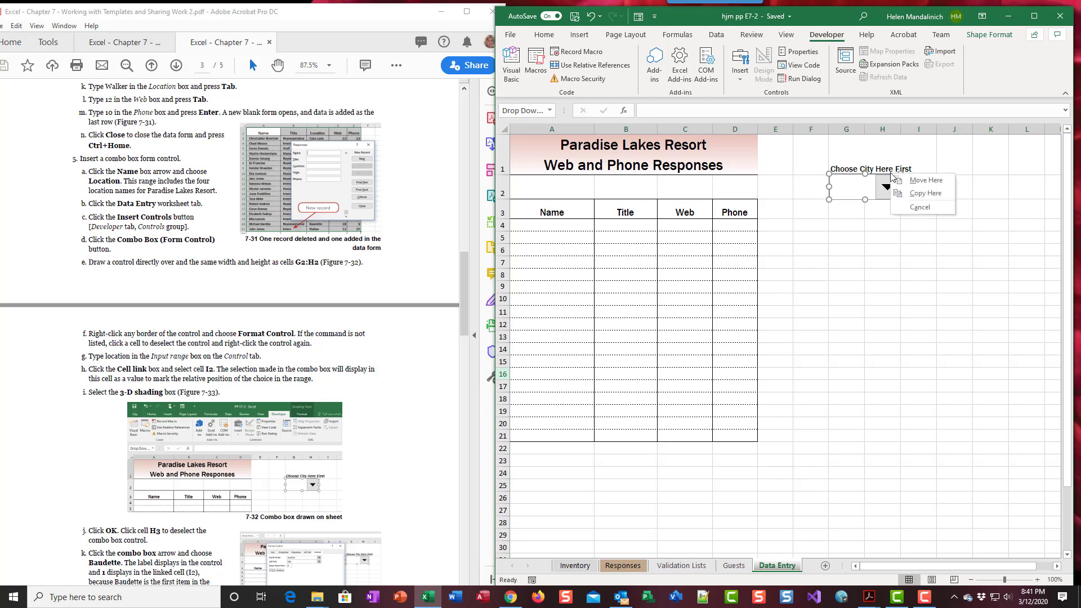
left_click(854, 248)
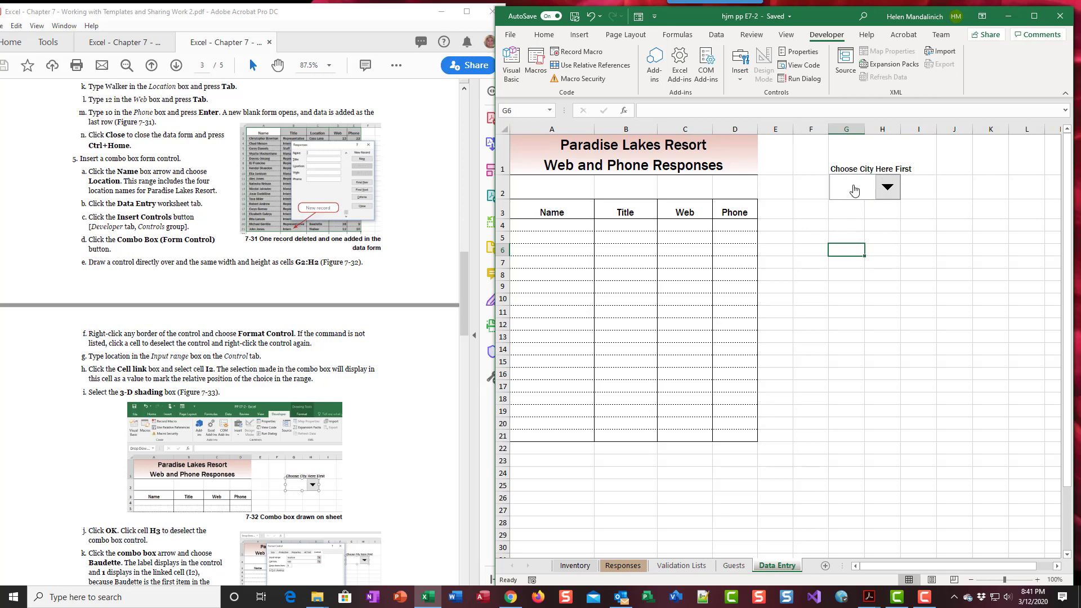
right_click(860, 191)
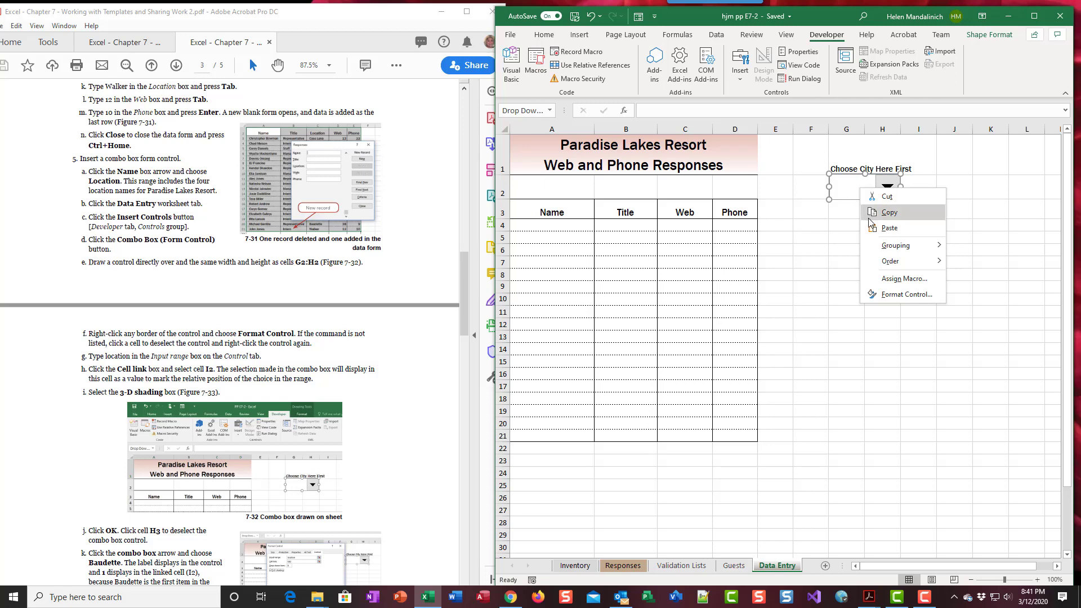
left_click(908, 298)
left_click(948, 217)
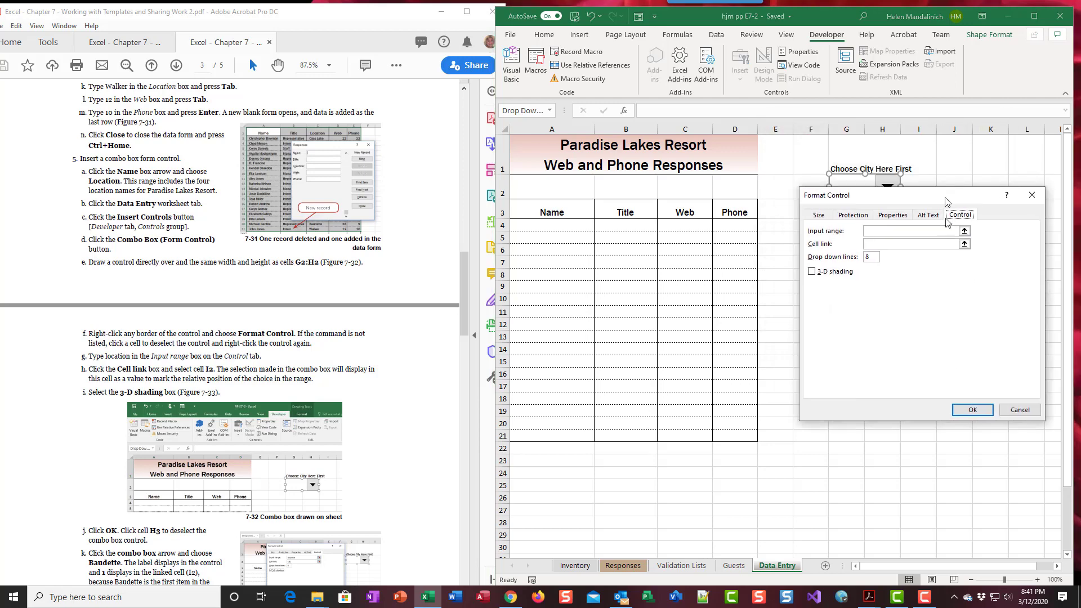
left_click_drag(946, 199, 921, 236)
left_click(1007, 233)
left_click(996, 211)
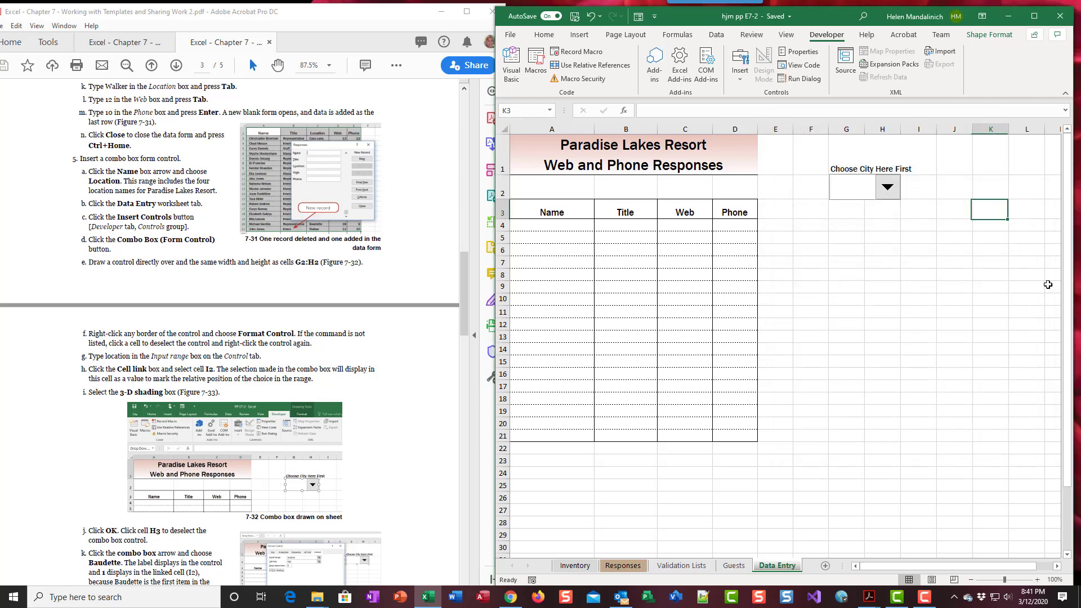
left_click(856, 194)
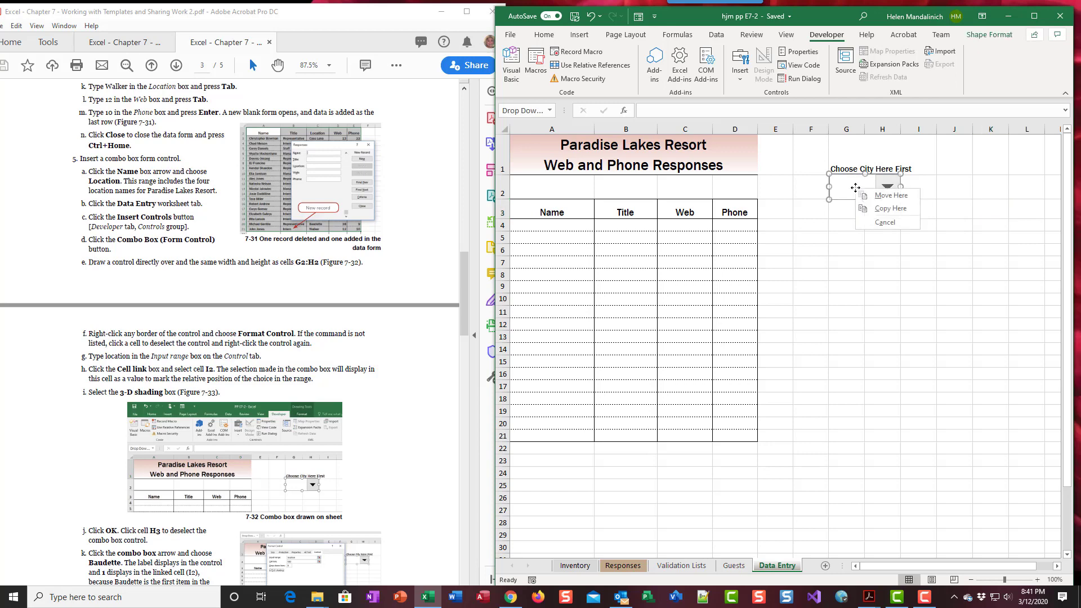
right_click(836, 237)
left_click(819, 227)
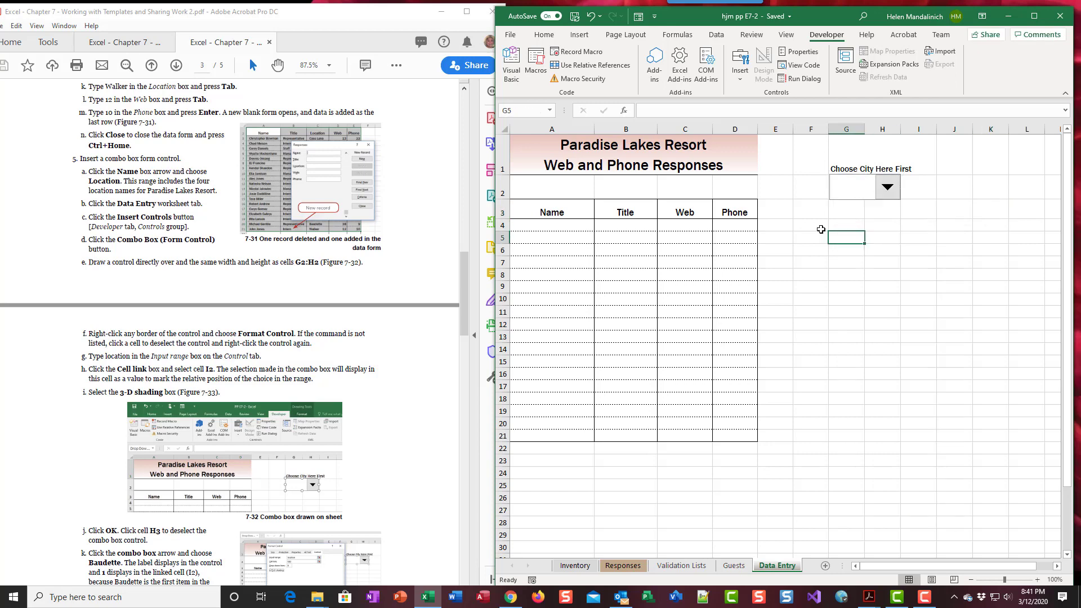
right_click(854, 202)
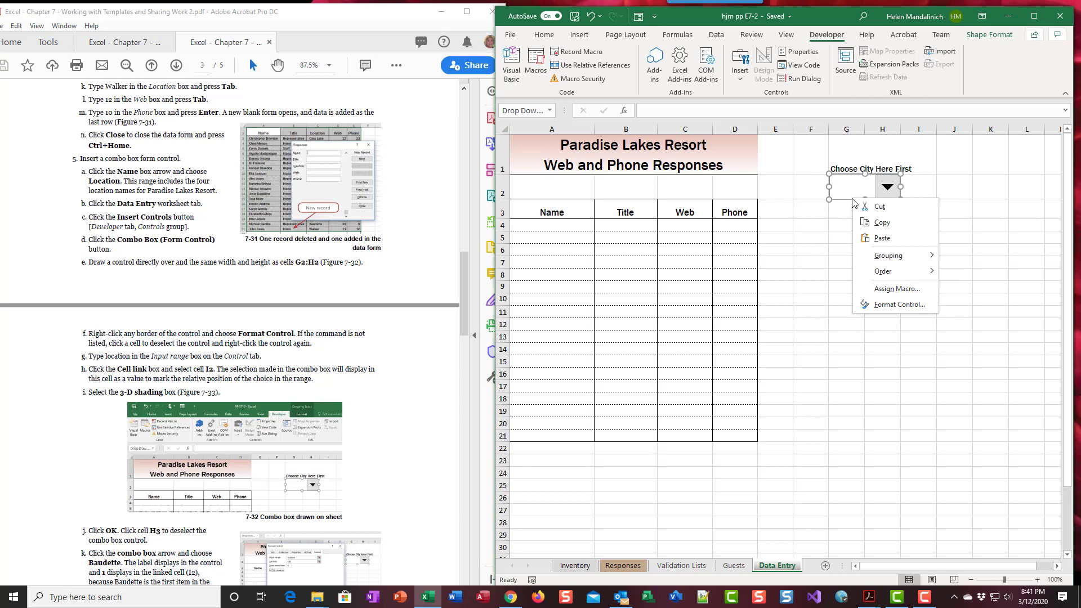
left_click(840, 264)
left_click(924, 260)
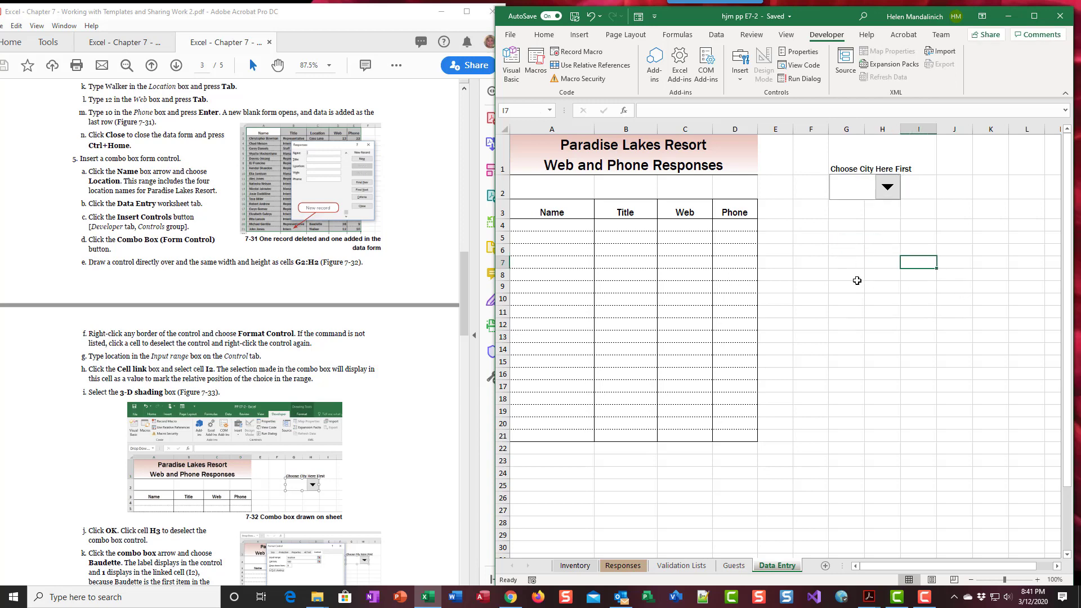
right_click(856, 190)
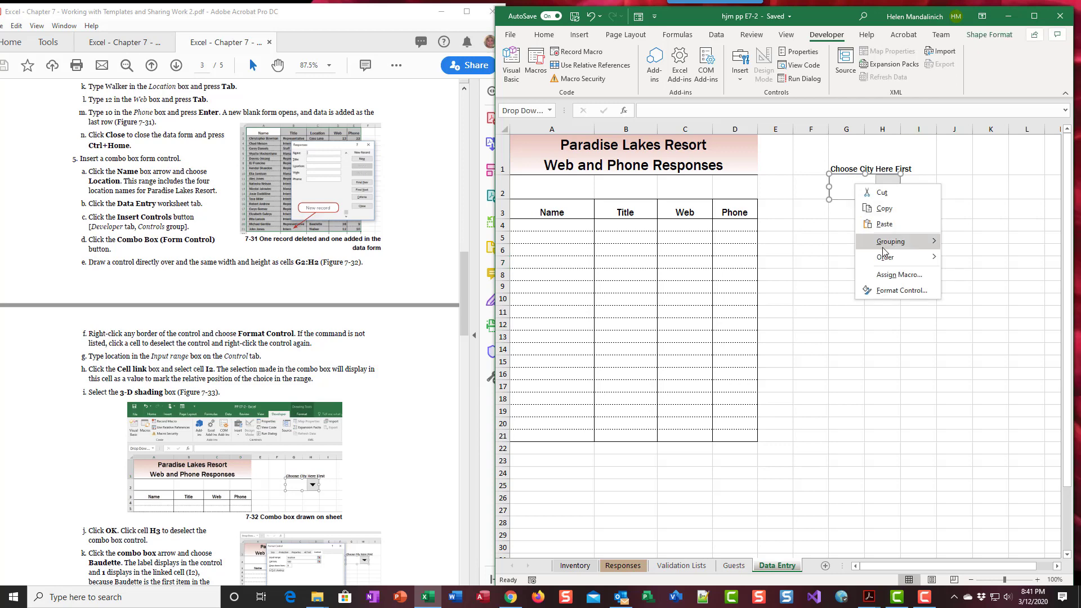
key("Escape")
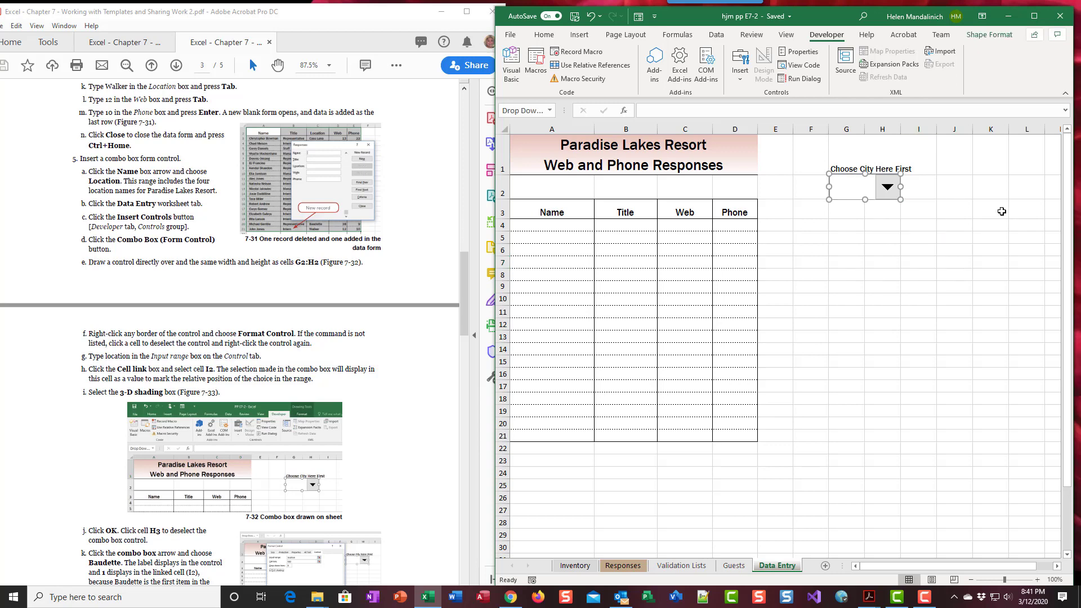
right_click(853, 192)
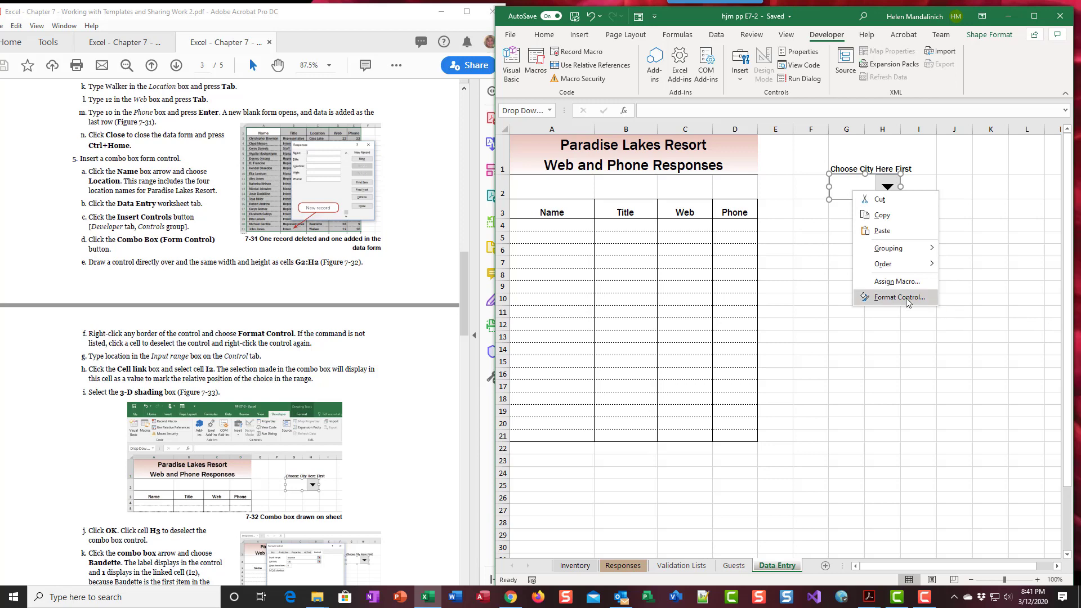
left_click(907, 297)
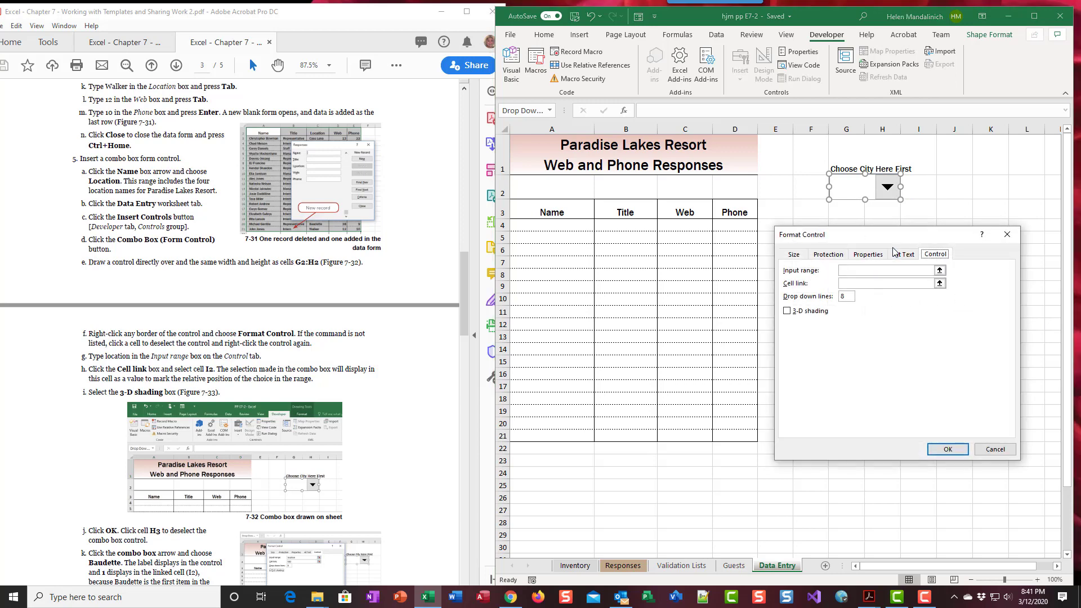
left_click_drag(913, 238, 882, 232)
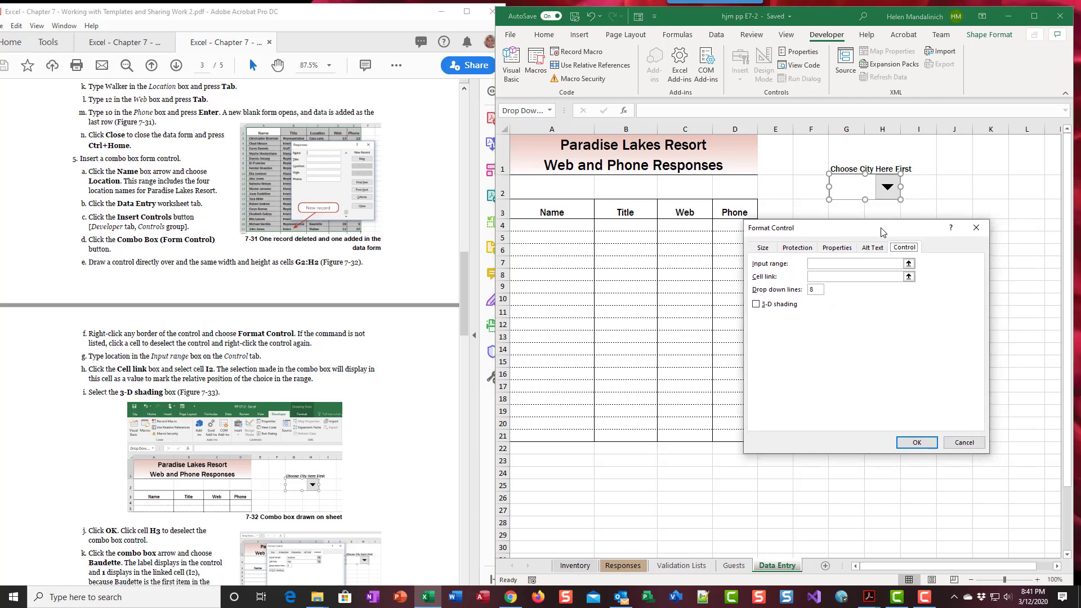
left_click(964, 443)
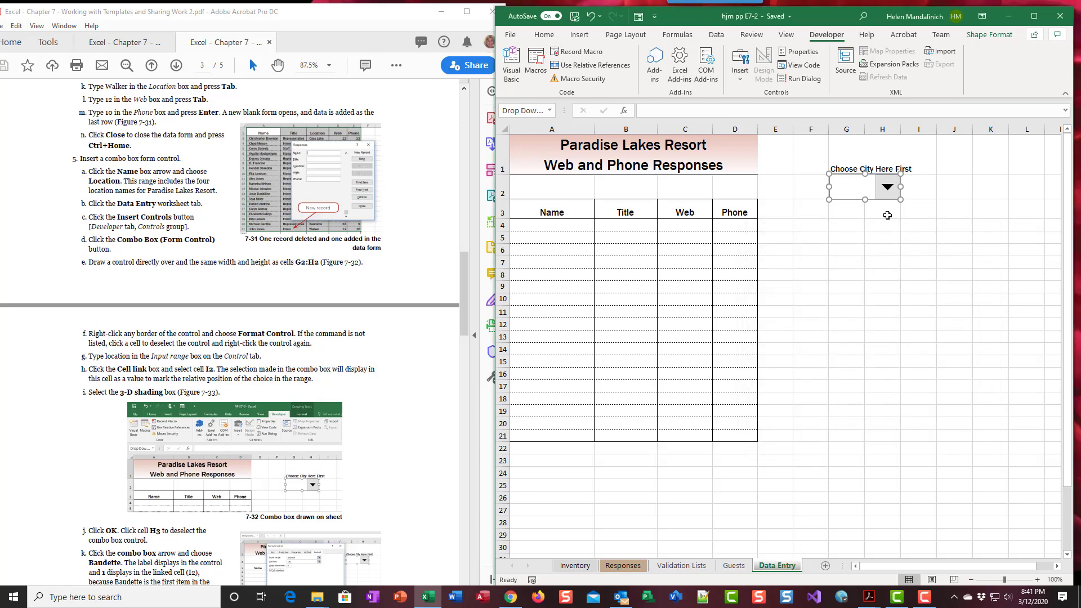
left_click(882, 227)
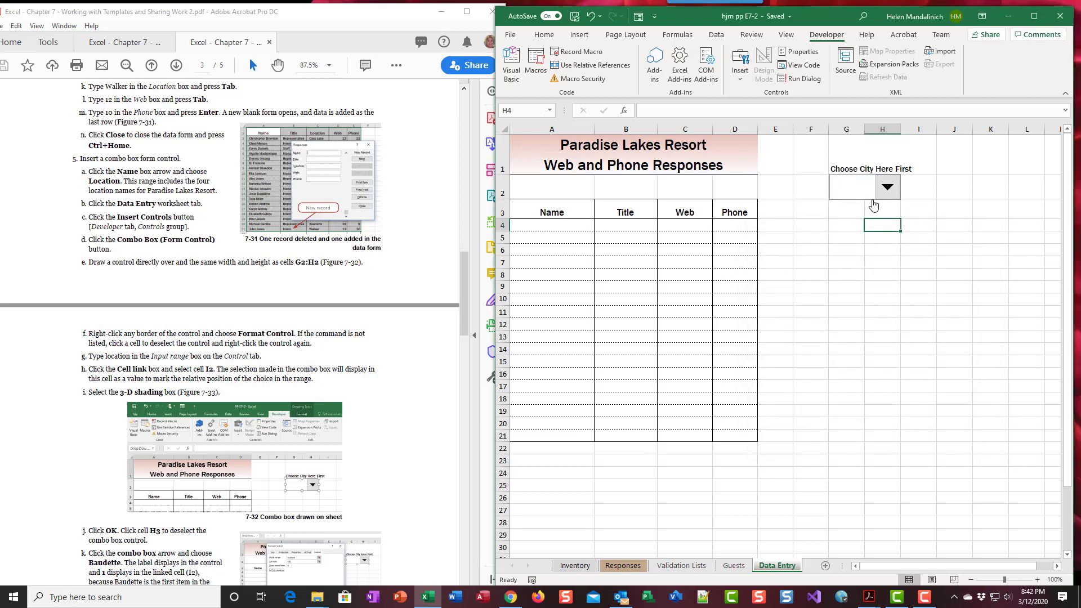
Format the combo box control with input range location, cell link I2 and 3-D shading, and deselect it
right_click(873, 202)
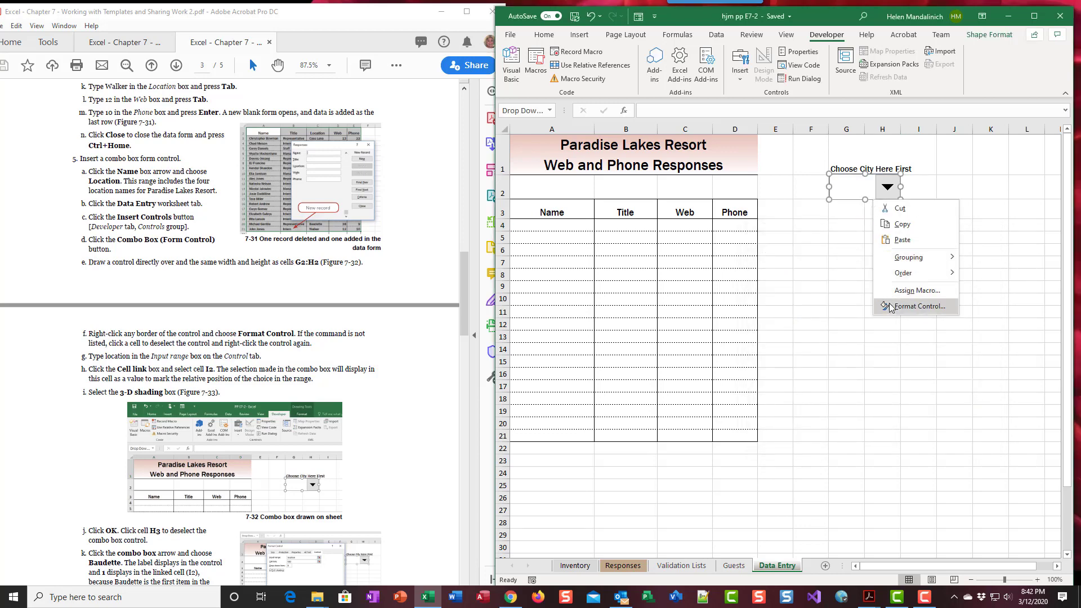
left_click(889, 304)
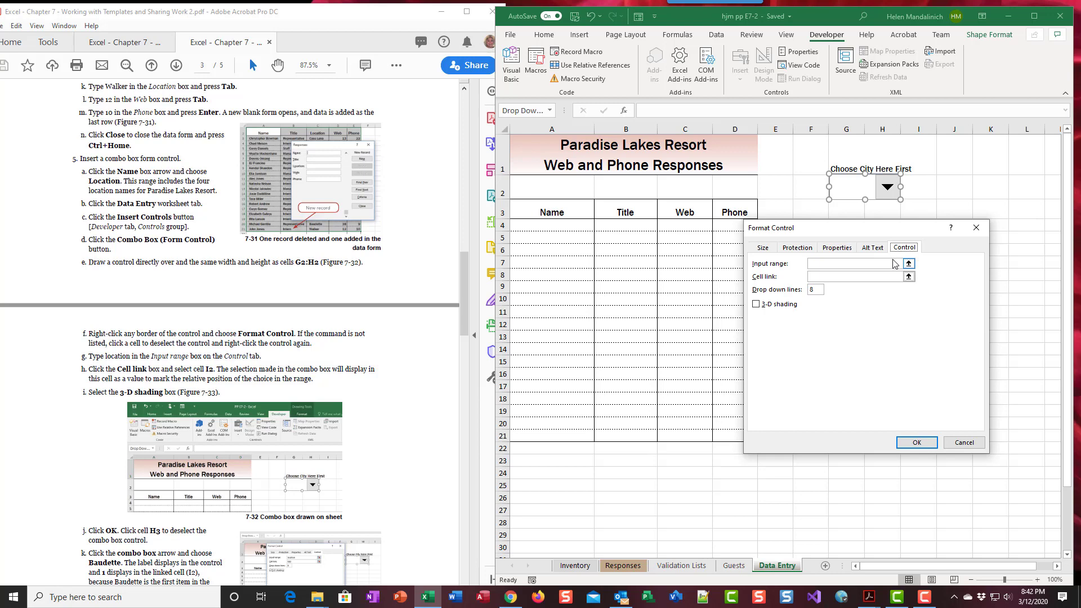
left_click(822, 264)
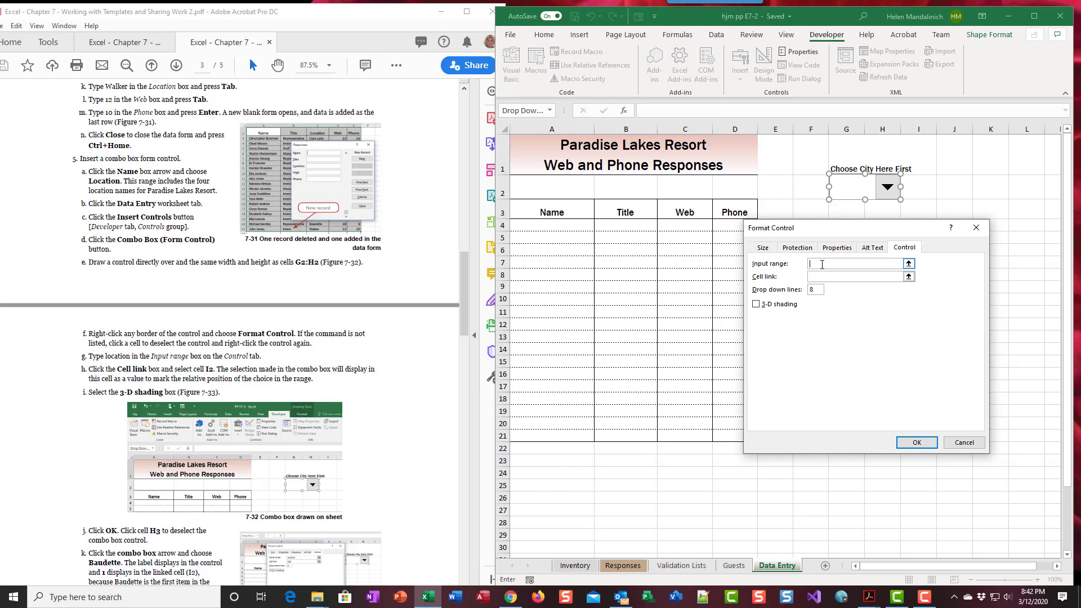
type("location")
left_click(818, 276)
type("I2")
left_click(756, 305)
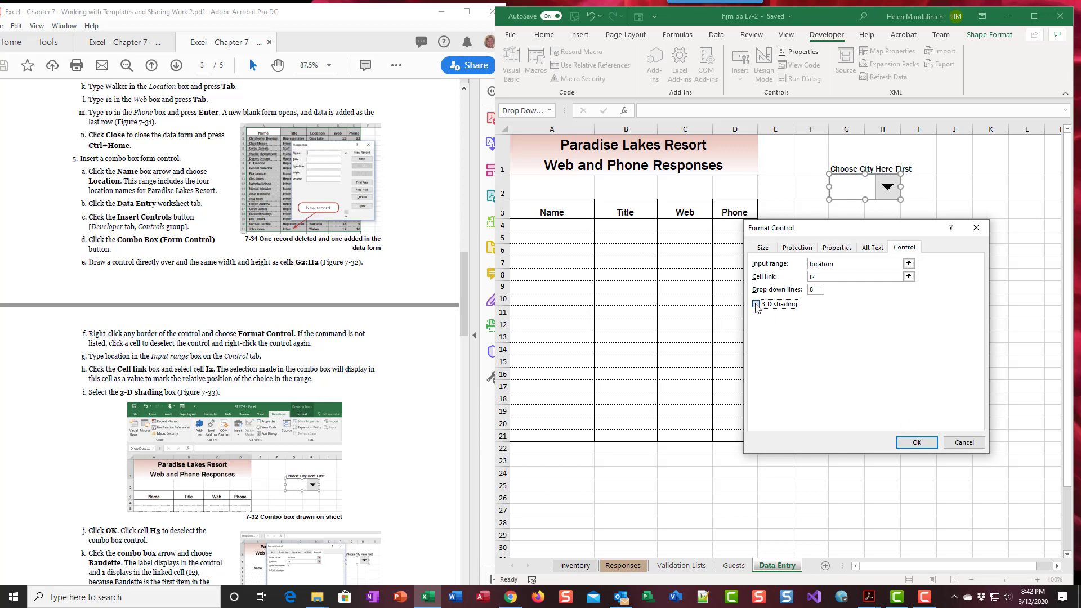
left_click(917, 444)
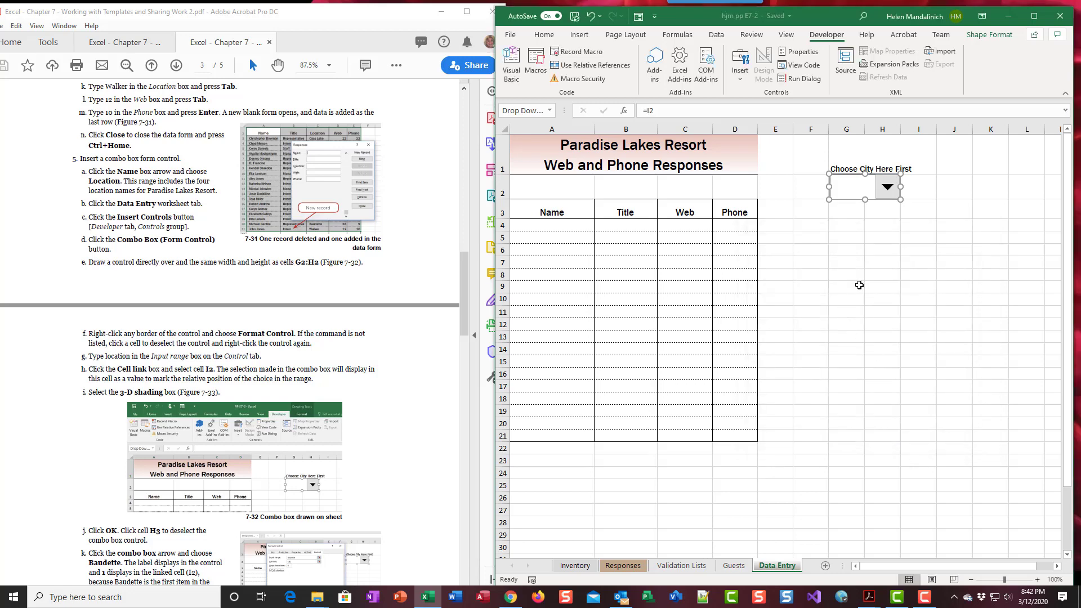
scroll(132, 417, "down", 8)
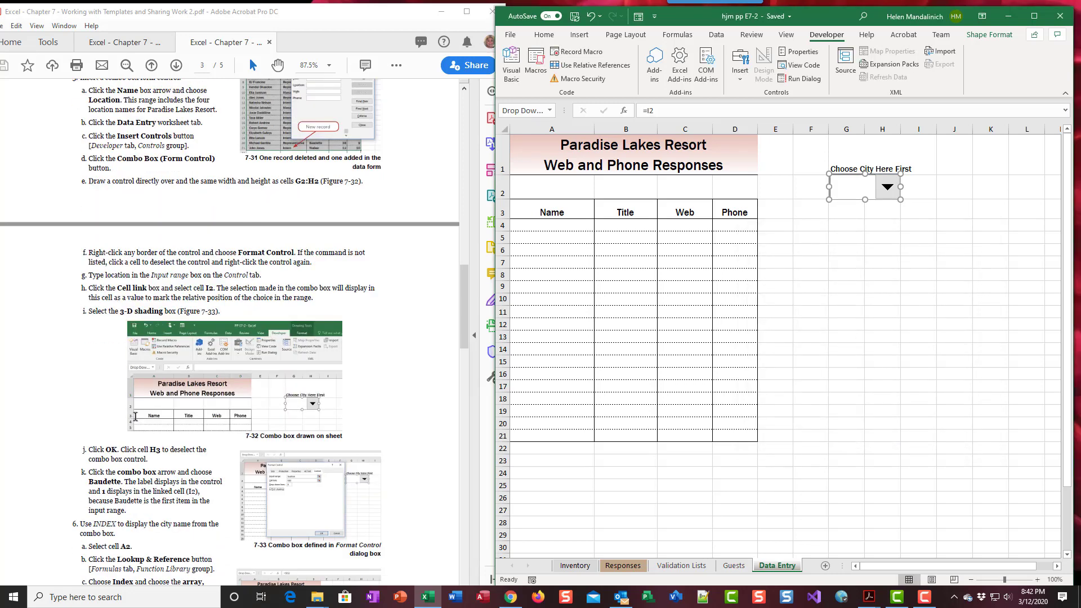
left_click(917, 273)
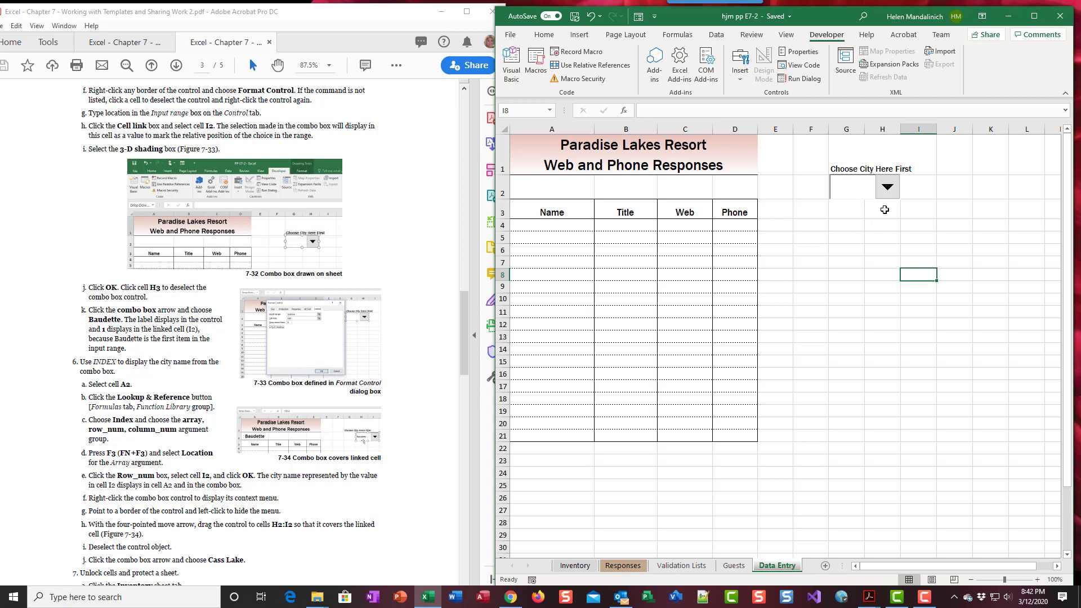
Choose Baudette in the combo box, try Breezy Point and Walker, and return the selection to Baudette
left_click(890, 192)
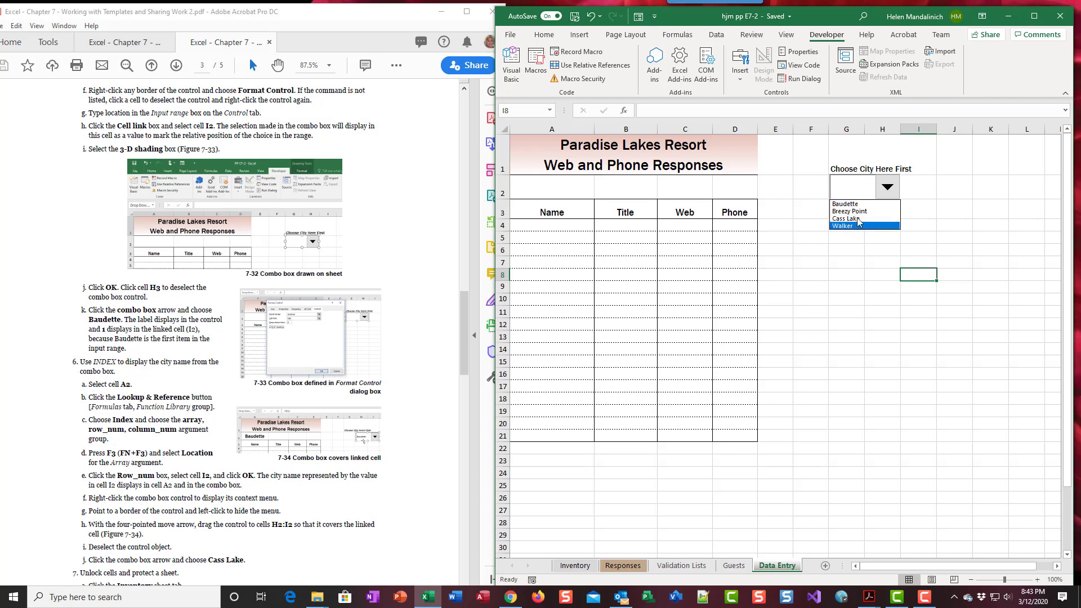
left_click(862, 204)
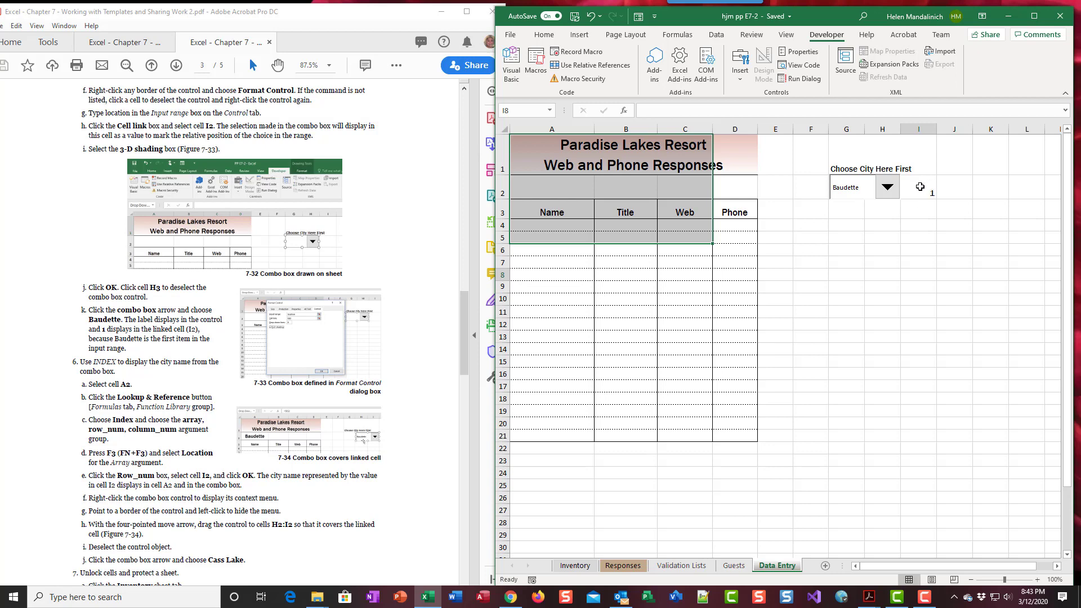
left_click(883, 192)
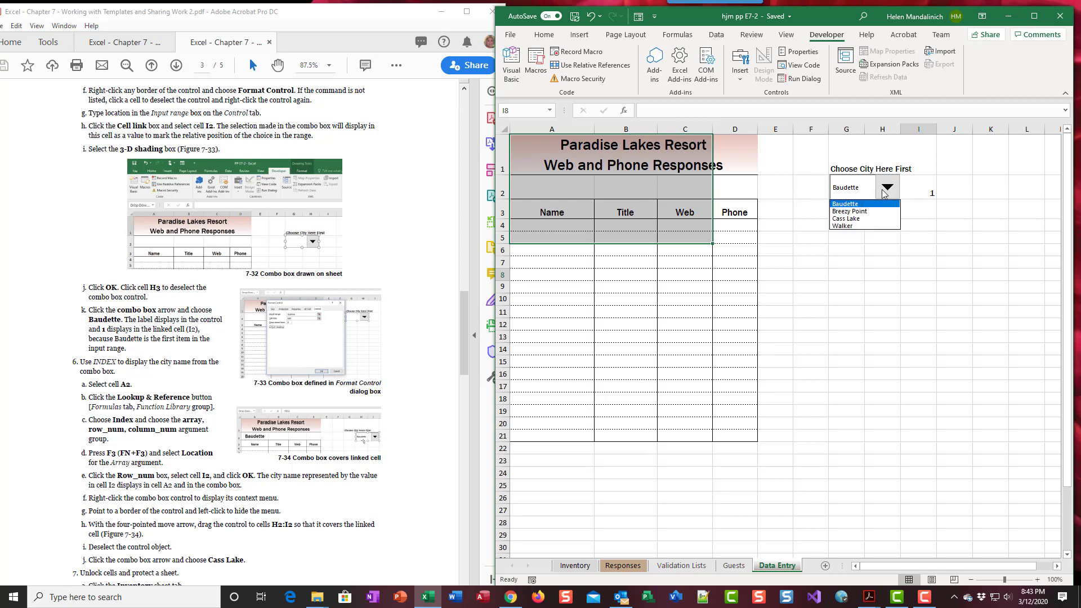
left_click(849, 211)
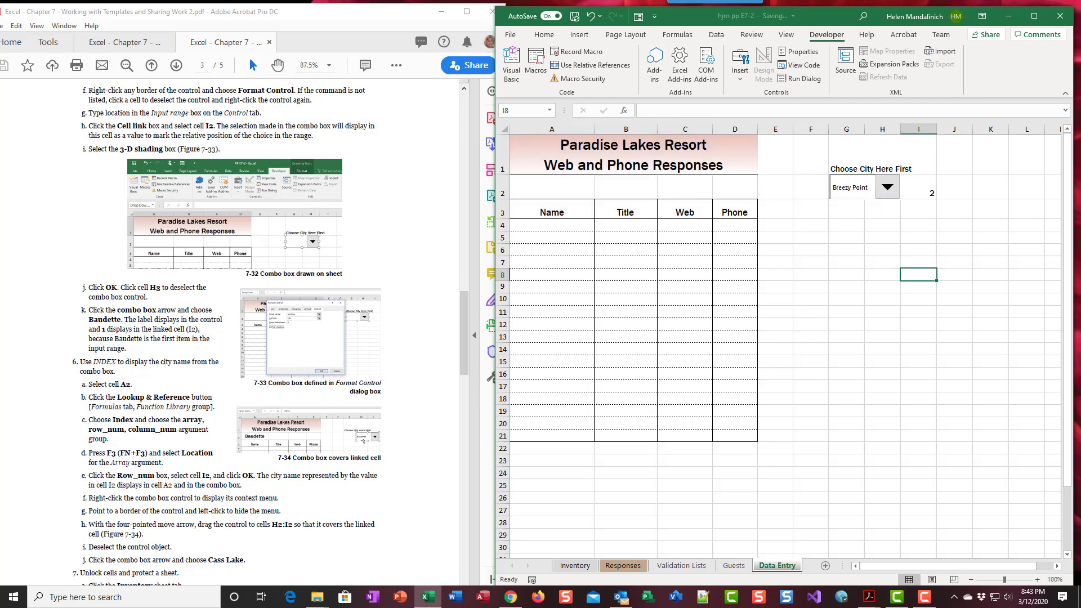
left_click(899, 191)
left_click(847, 225)
left_click(889, 192)
left_click(870, 200)
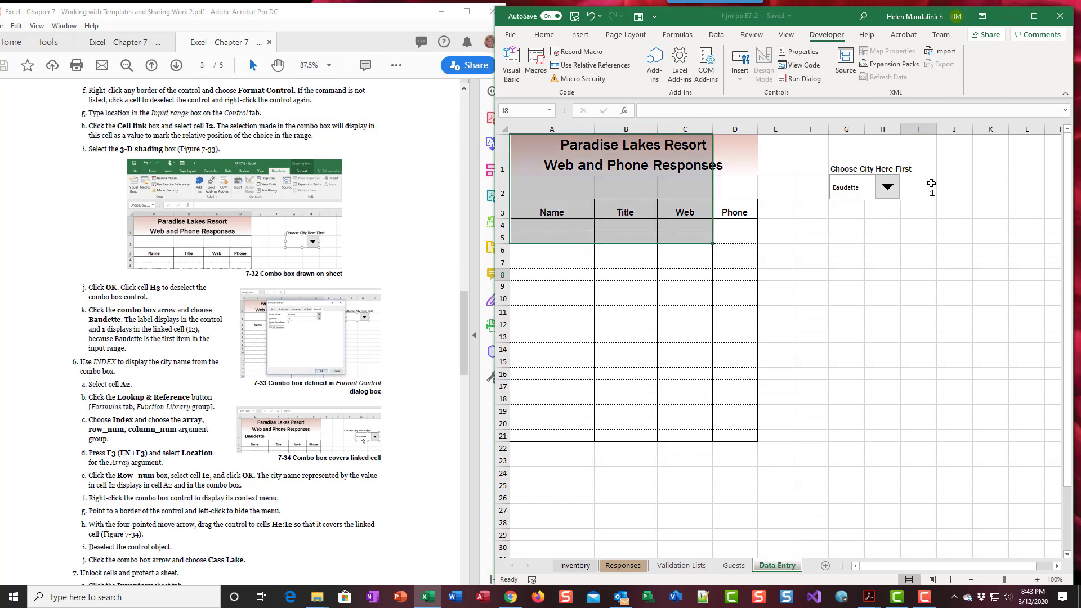
left_click(867, 290)
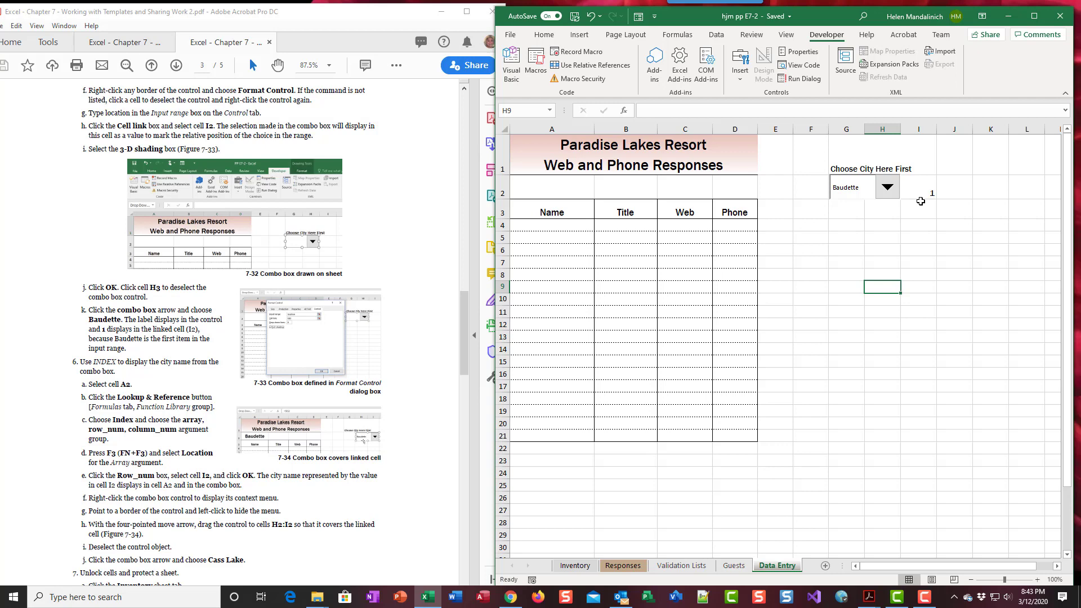
Look through the remaining PDF instructions on the INDEX function, unlocking cells, and protecting the sheet and workbook structure
scroll(118, 292, "down", 3)
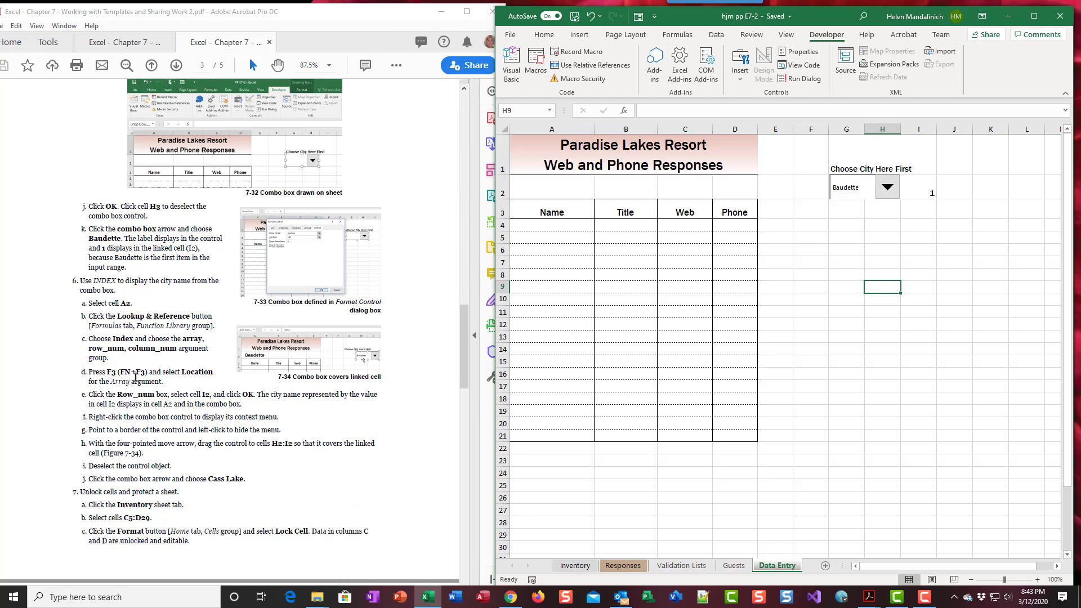
scroll(138, 386, "down", 12)
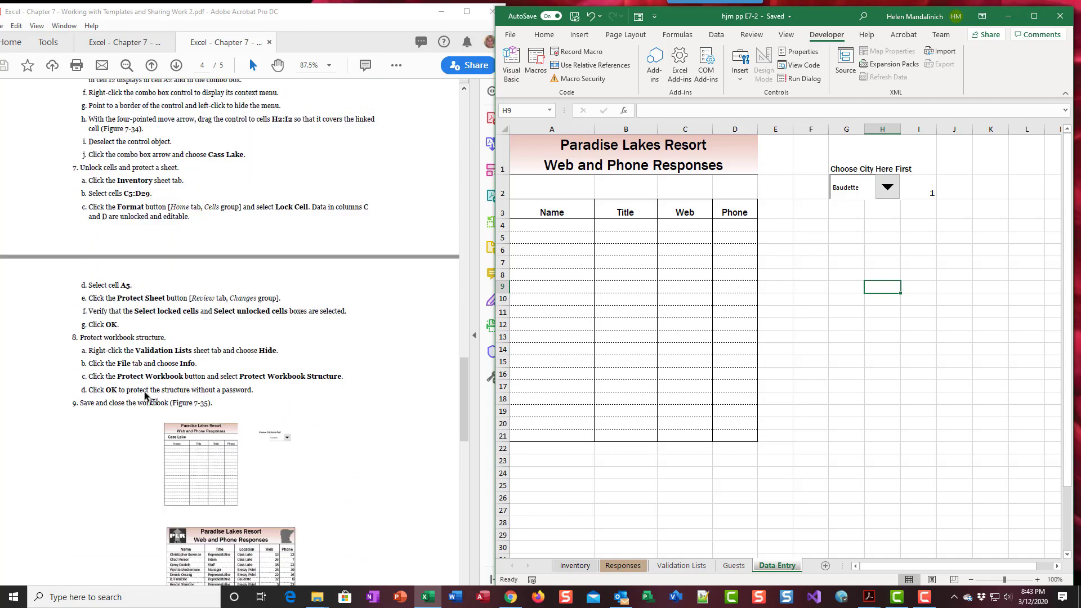
scroll(145, 395, "down", 4)
scroll(145, 395, "up", 12)
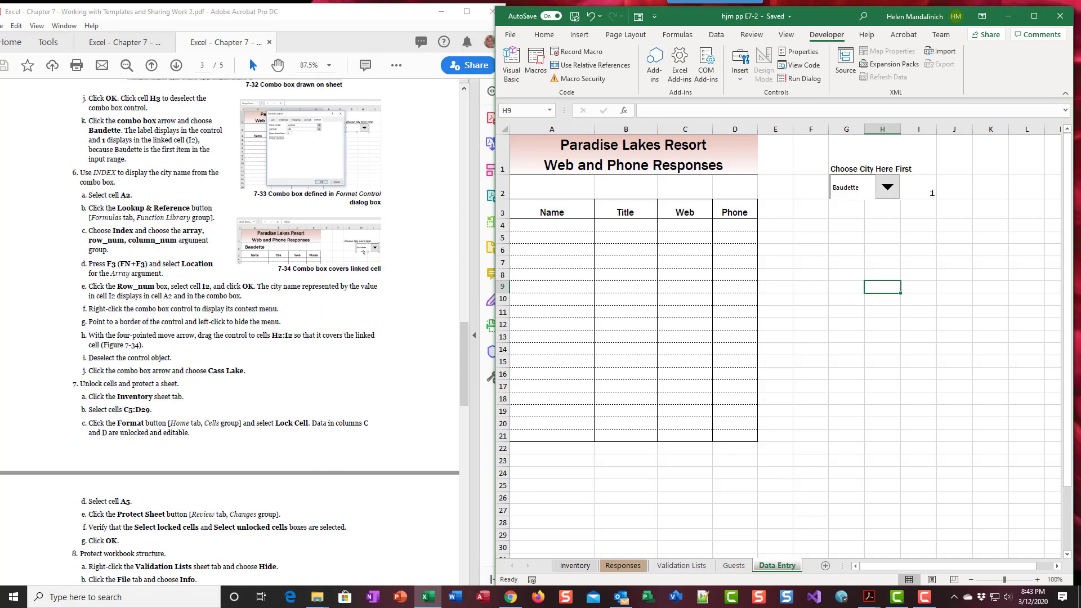